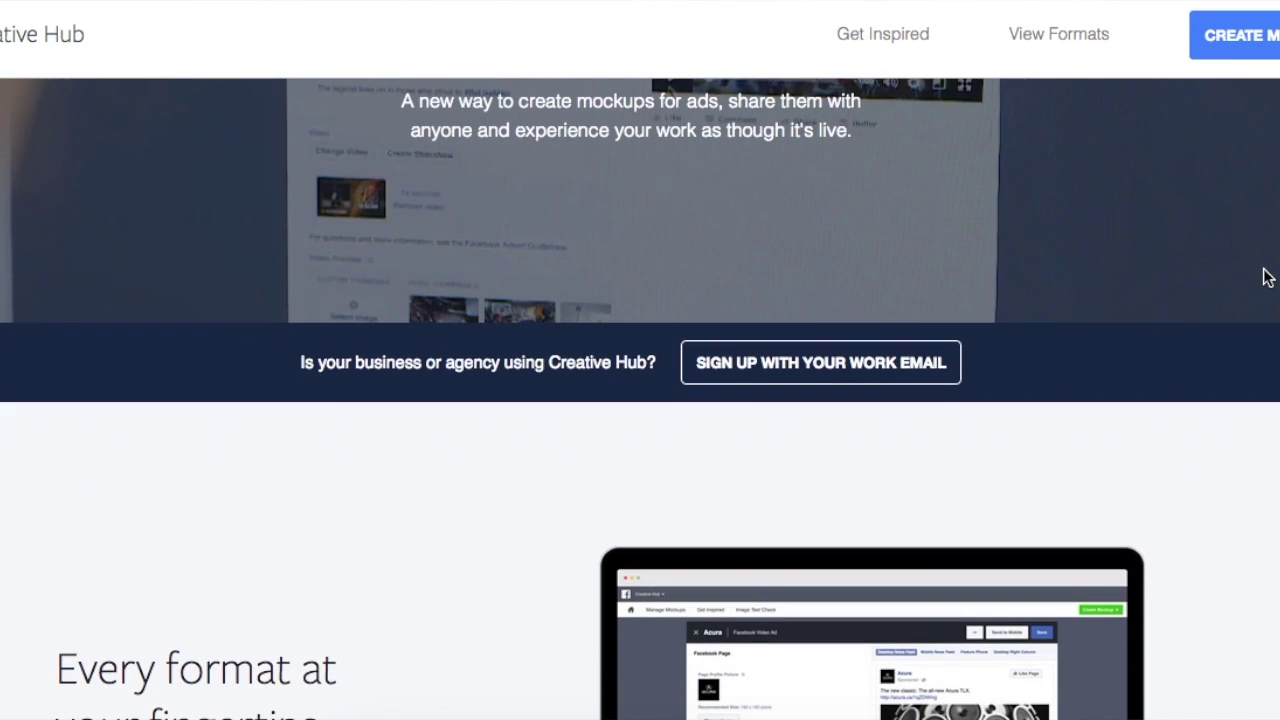
# Step: Scroll through the Creative Hub home page to browse ad formats like the Facebook Carousel Ad
pyautogui.scroll(-3, 1268, 278)
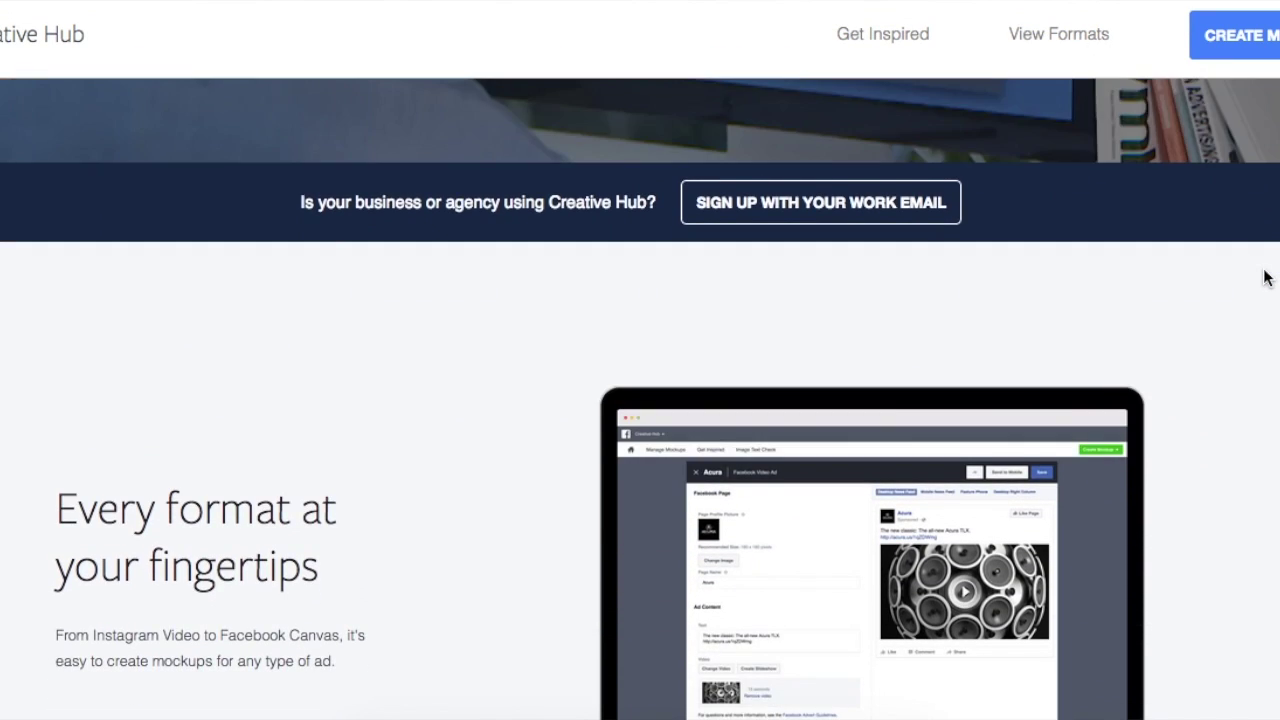
pyautogui.scroll(-3, 1268, 278)
pyautogui.scroll(-2, 1268, 278)
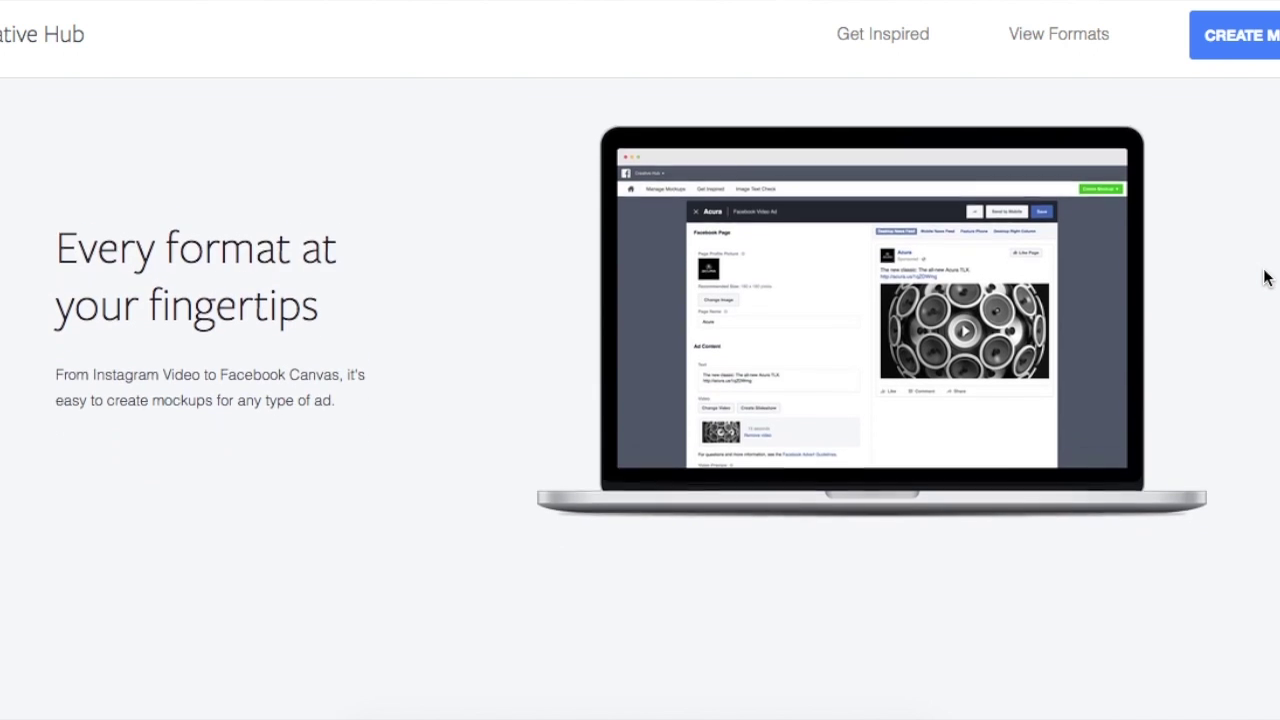
pyautogui.scroll(-2, 1268, 278)
pyautogui.scroll(-5, 1268, 278)
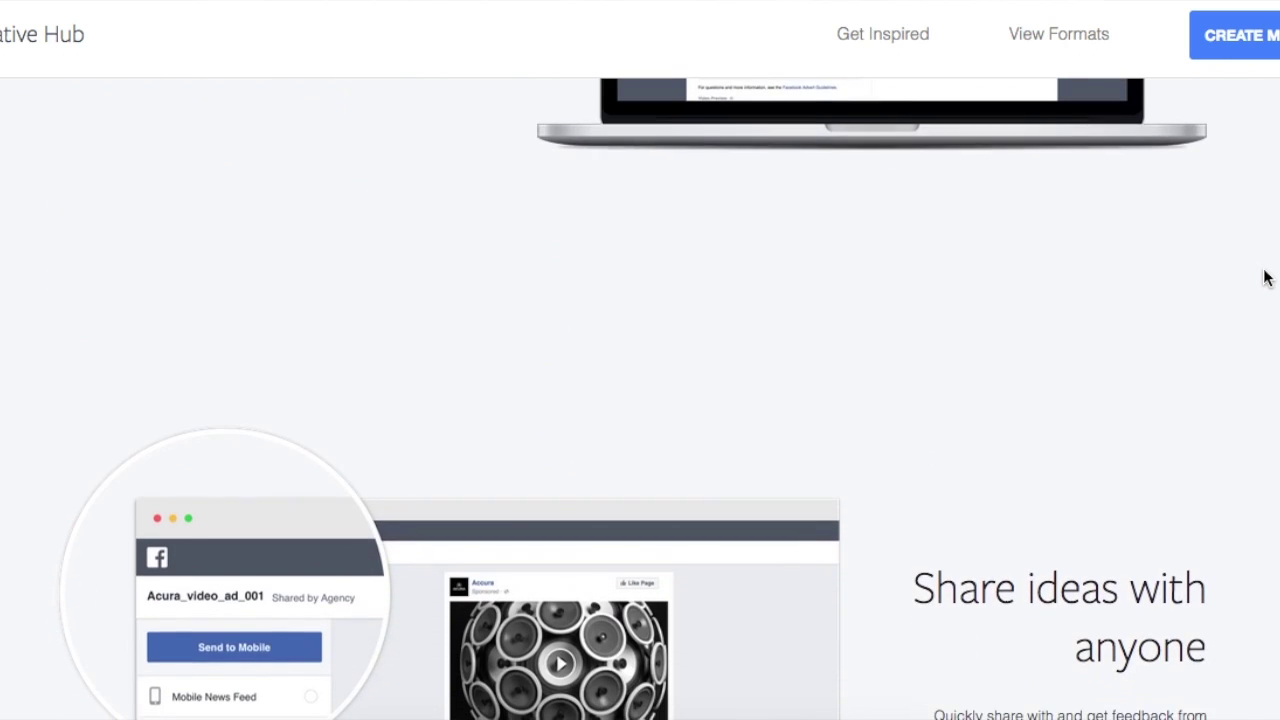
pyautogui.scroll(-4, 1268, 278)
pyautogui.scroll(-4, 1265, 278)
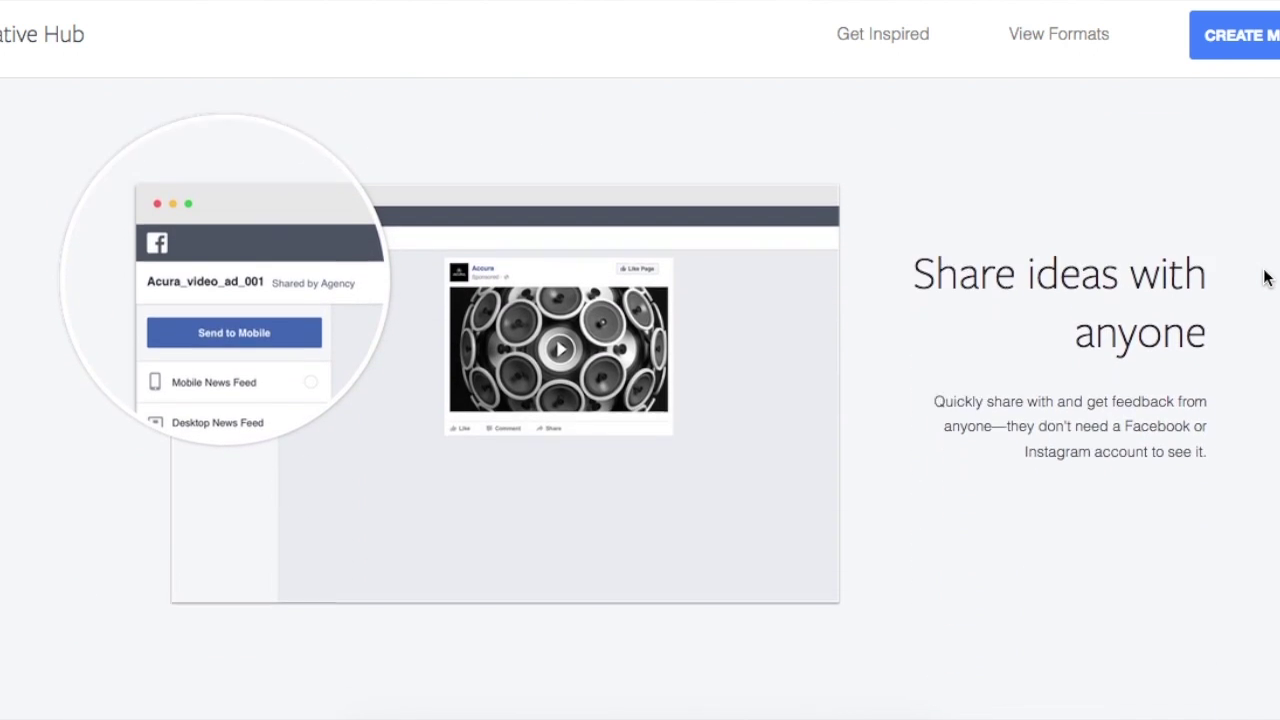
pyautogui.scroll(-9, 1265, 278)
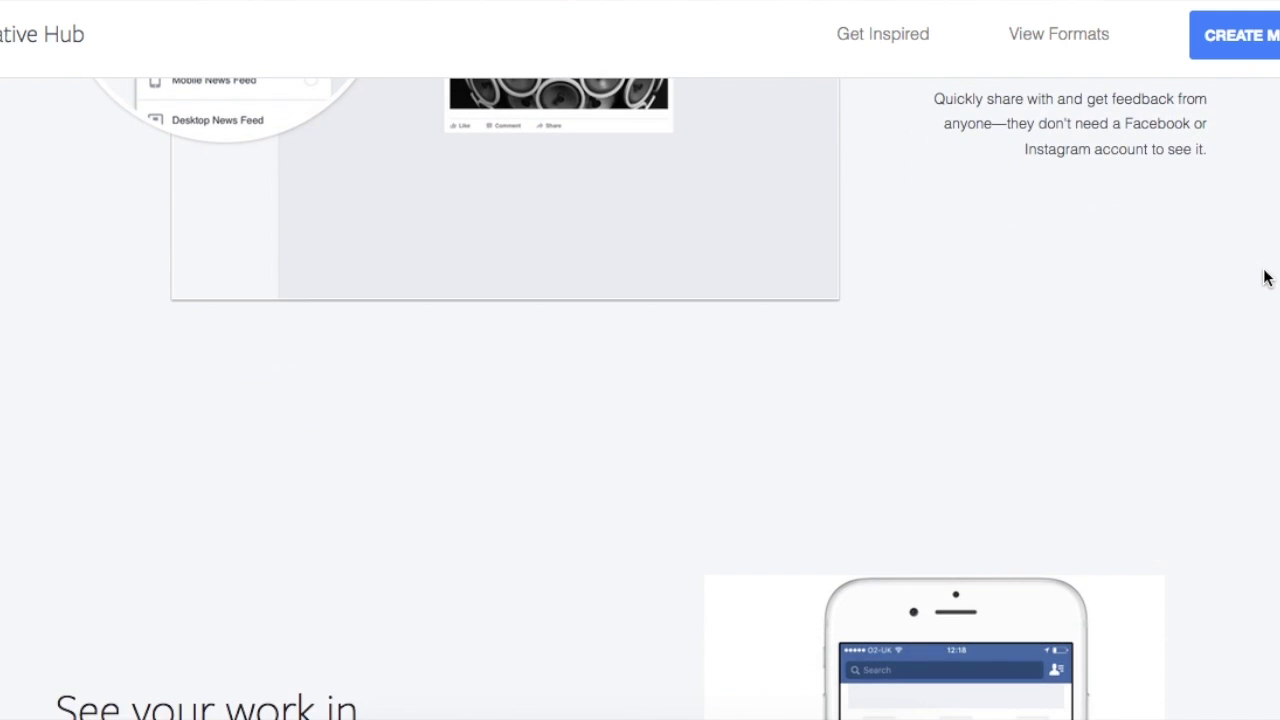
pyautogui.scroll(-4, 1265, 278)
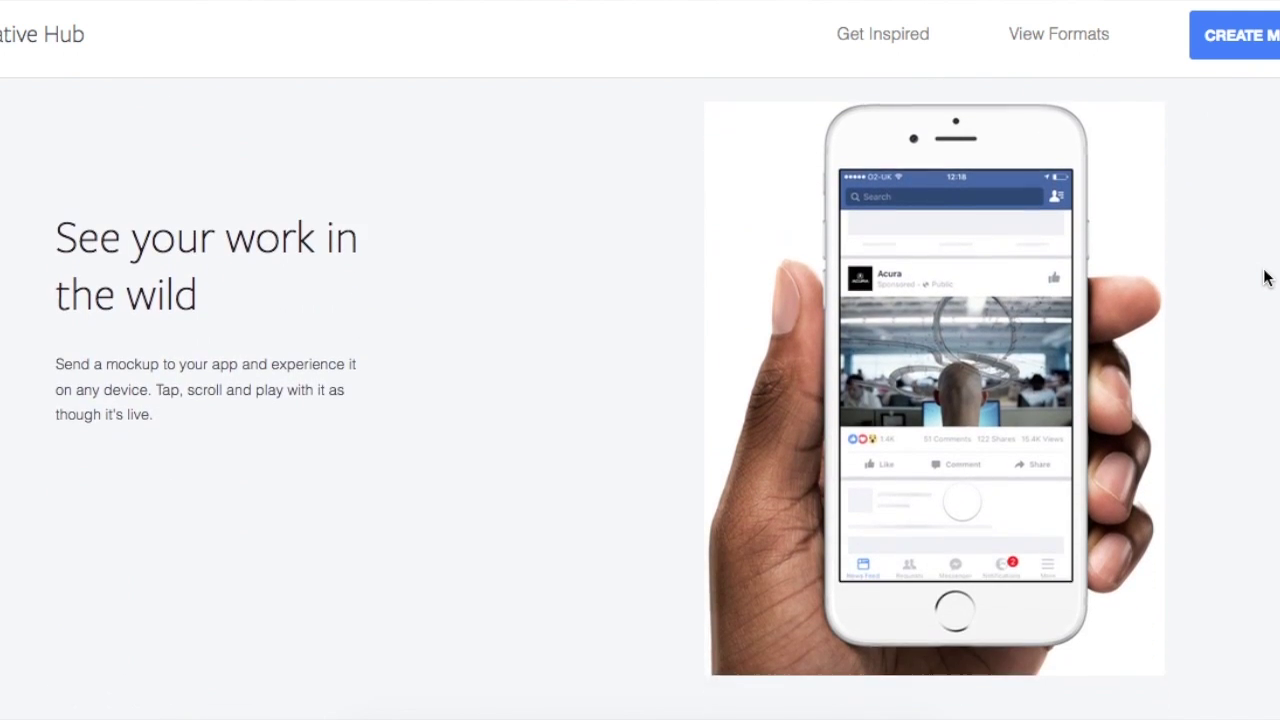
pyautogui.scroll(-9, 1265, 278)
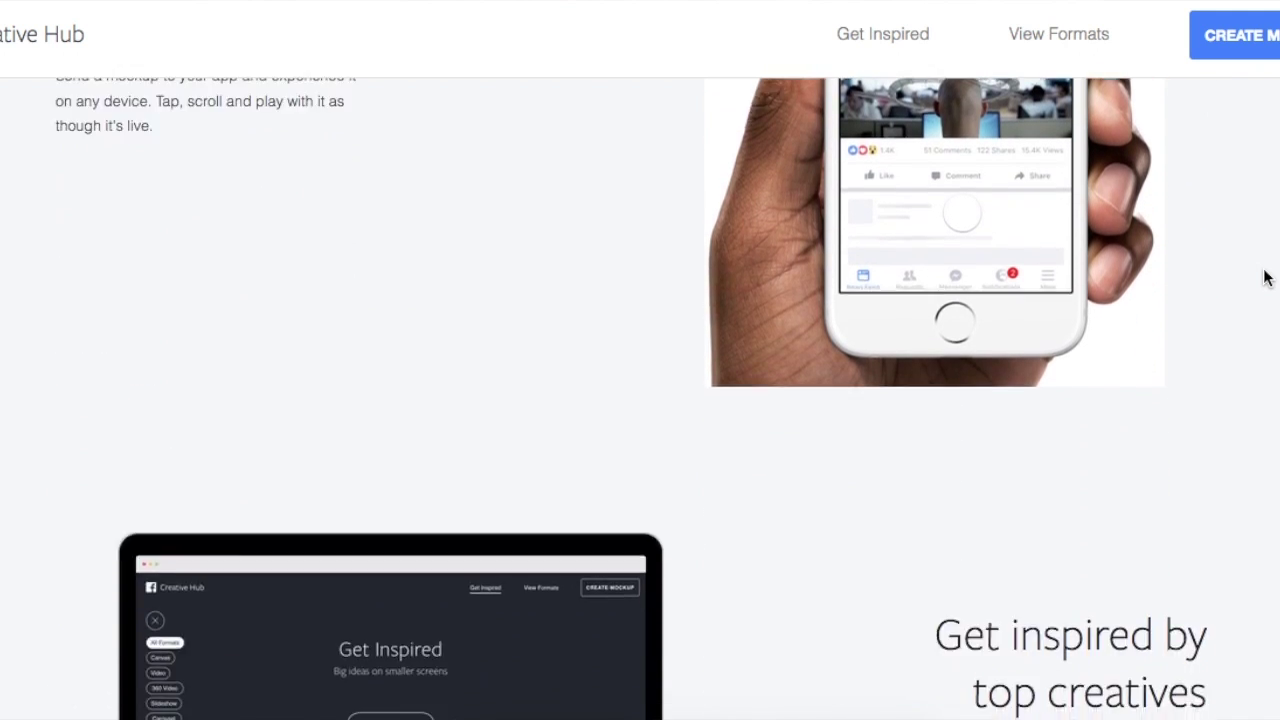
pyautogui.scroll(-12, 1265, 278)
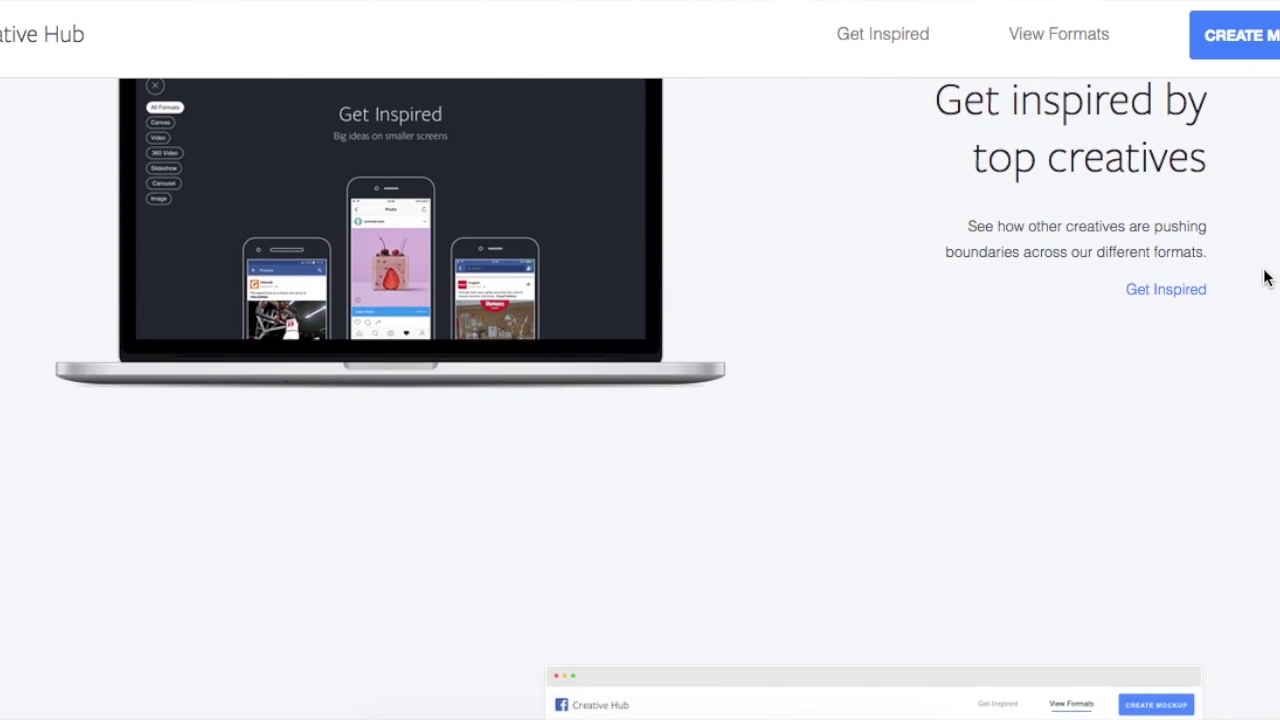
pyautogui.scroll(-12, 1265, 278)
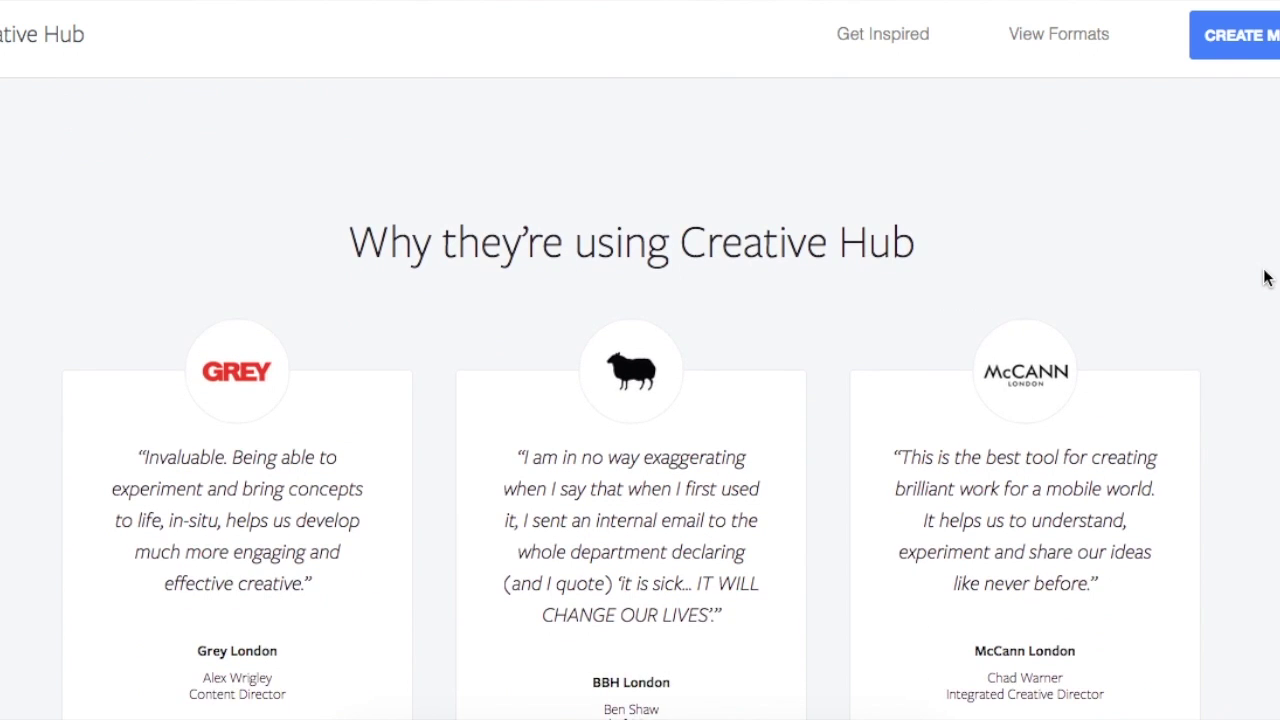
pyautogui.scroll(-3, 1265, 278)
pyautogui.scroll(-2, 1265, 278)
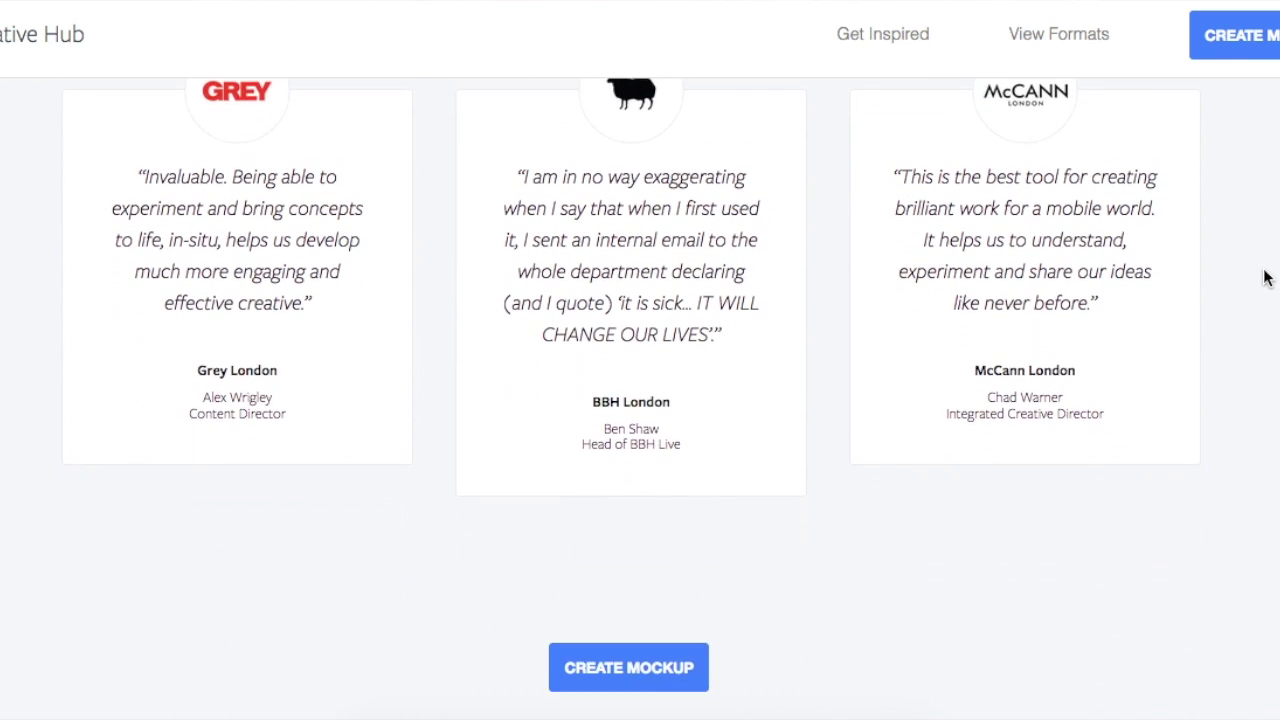
pyautogui.scroll(-2, 1265, 278)
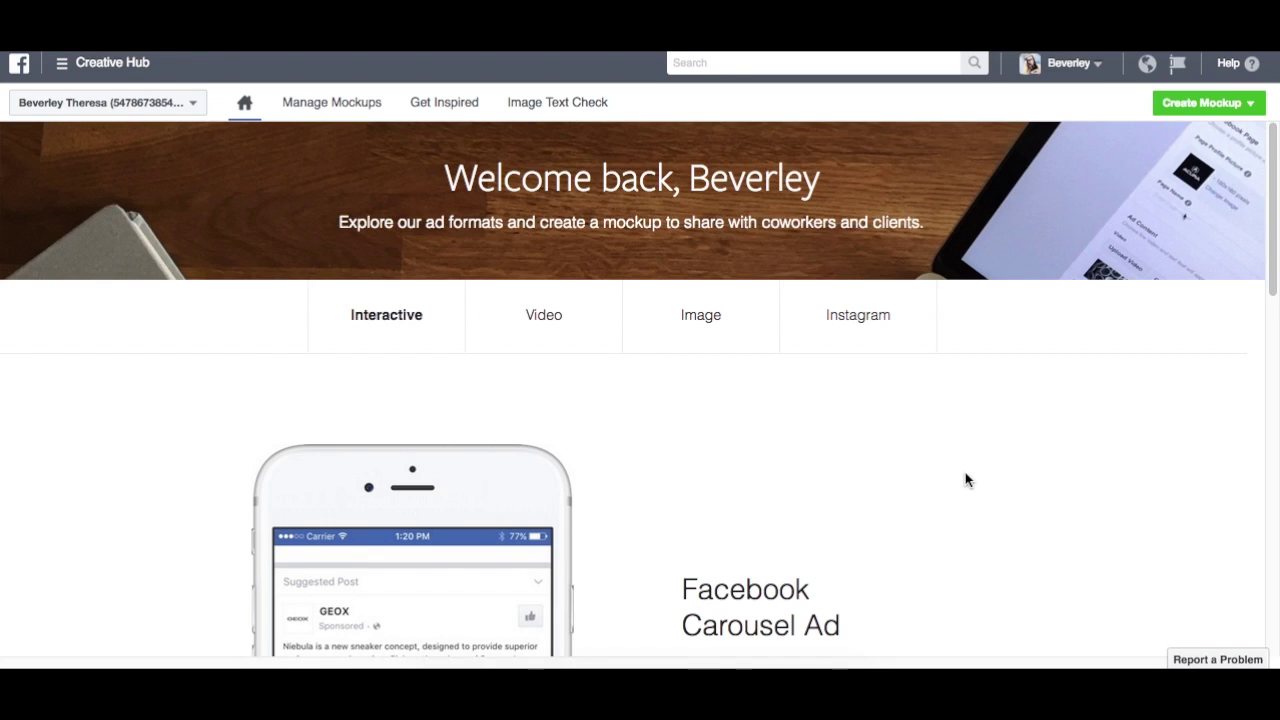
pyautogui.scroll(-1, 970, 478)
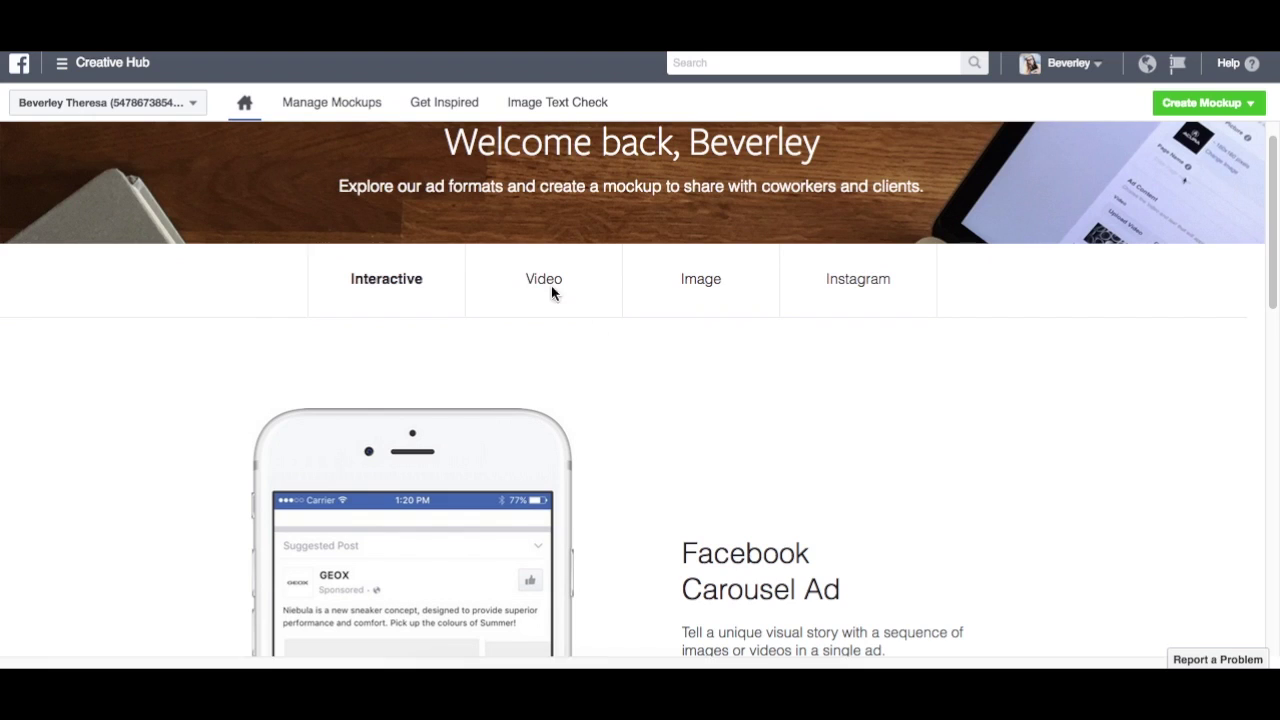
# Step: Show the Image ad formats and start a new Facebook Image Ad mockup
pyautogui.click(701, 281)
pyautogui.scroll(-3, 965, 435)
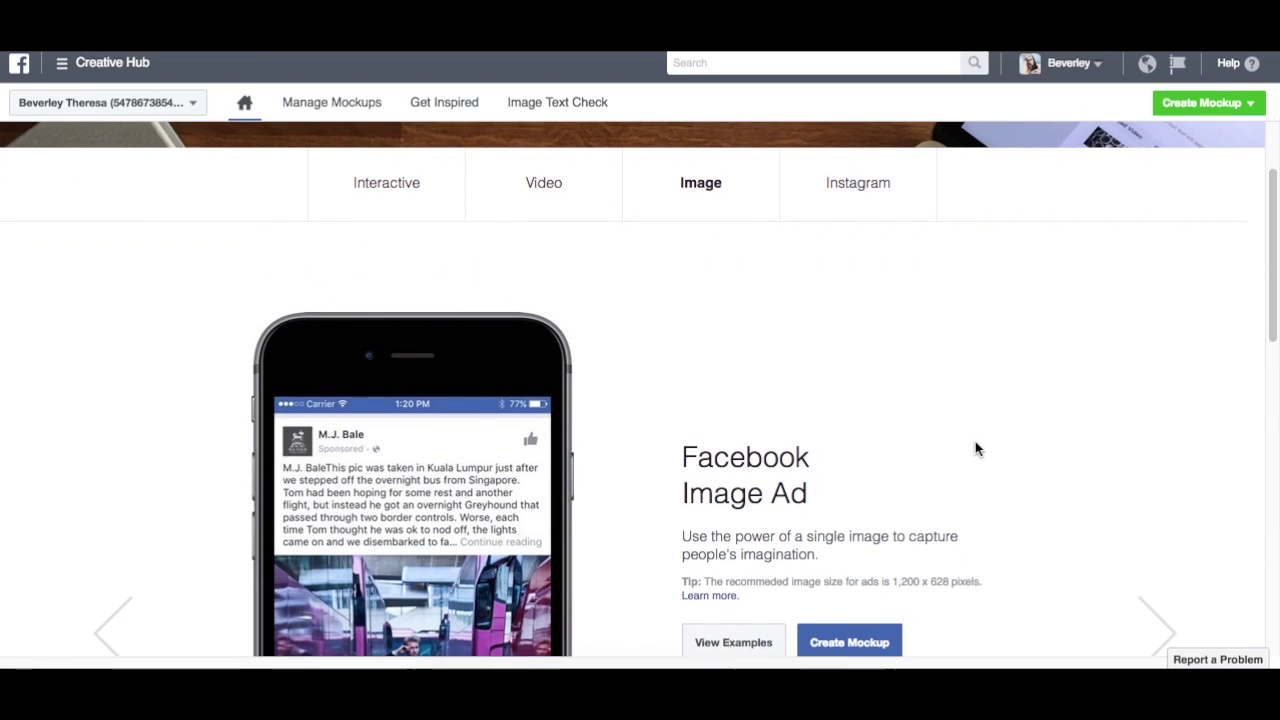
pyautogui.scroll(-2, 984, 527)
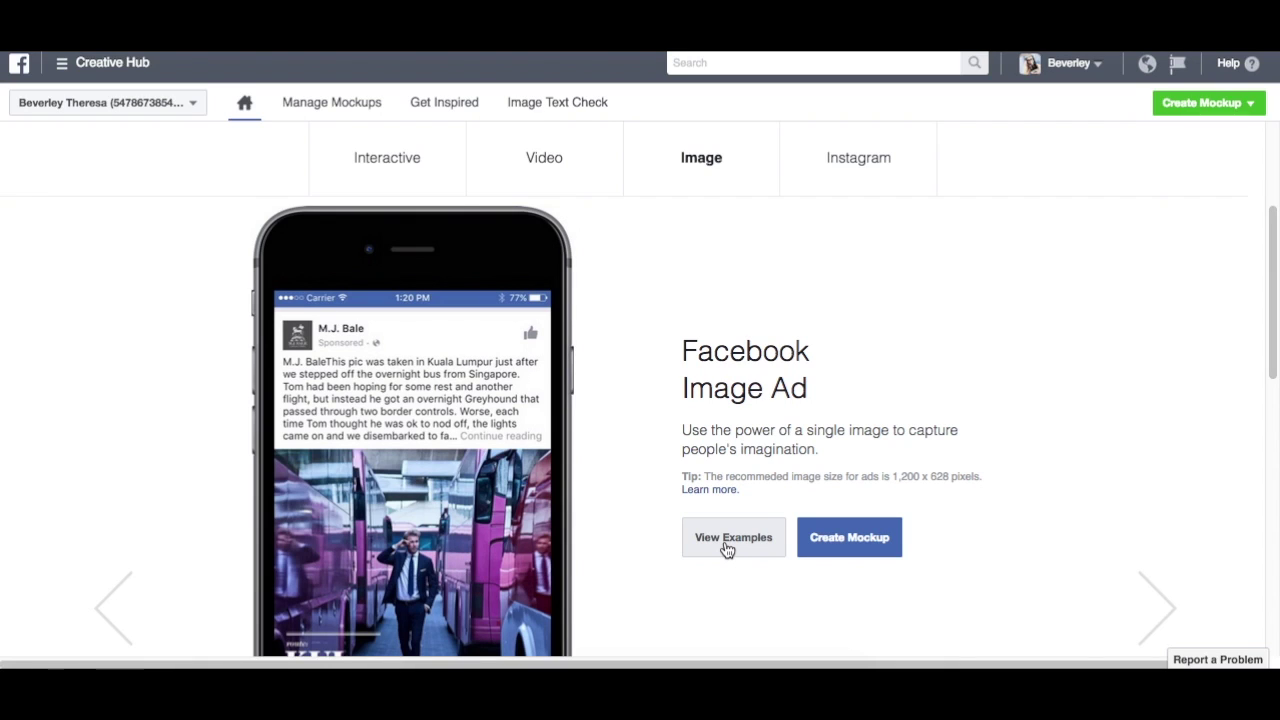
pyautogui.click(862, 541)
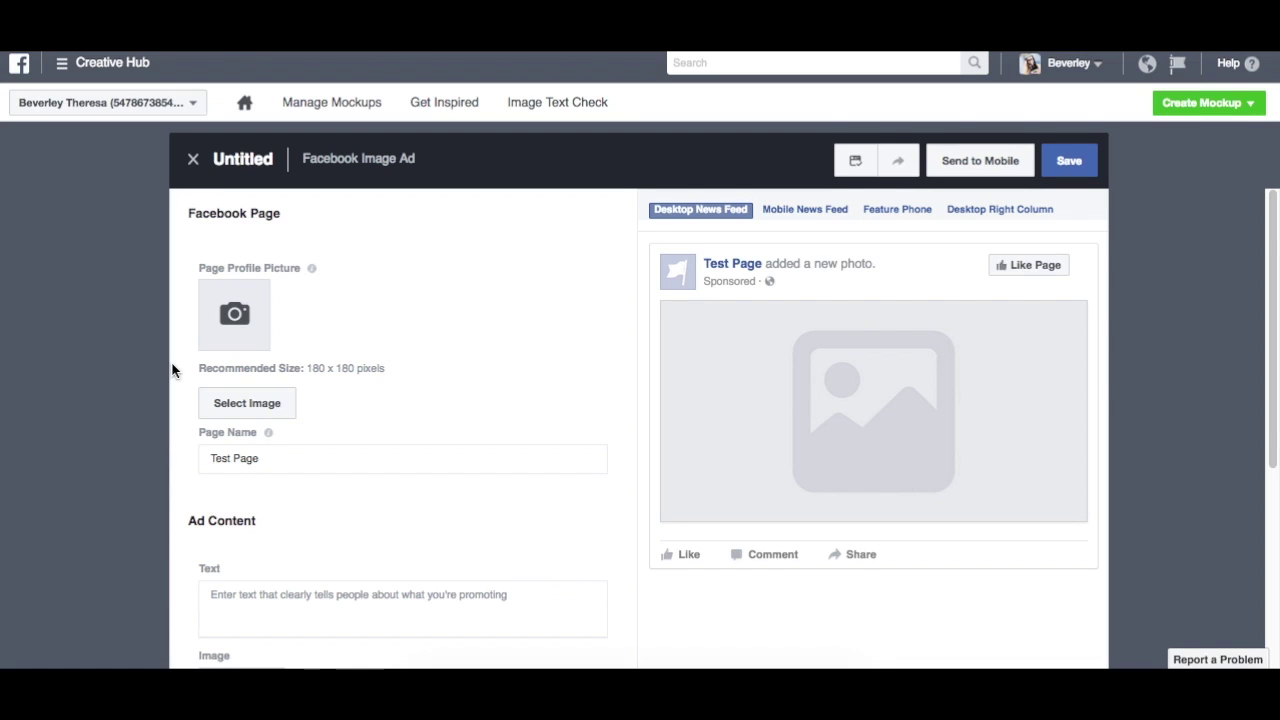
# Step: Set the page profile picture to the YOUR LOGO HERE image from the Image Library
pyautogui.click(235, 314)
pyautogui.click(527, 161)
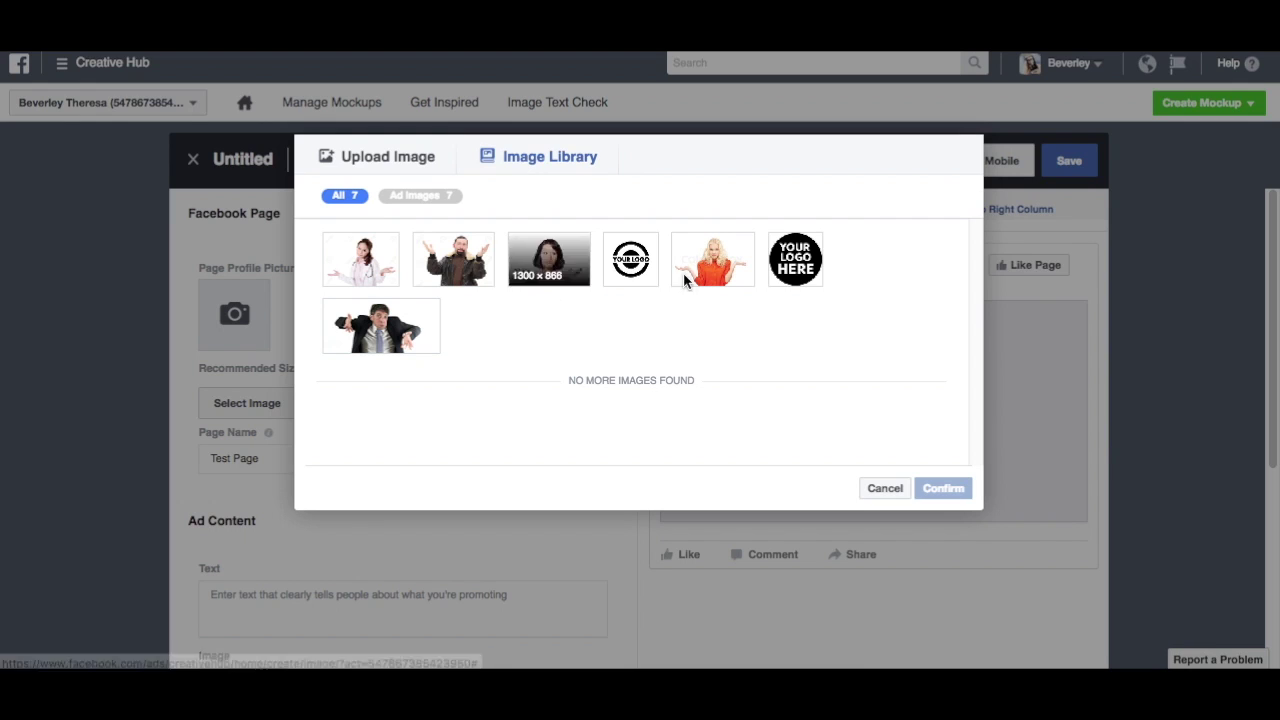
pyautogui.click(800, 268)
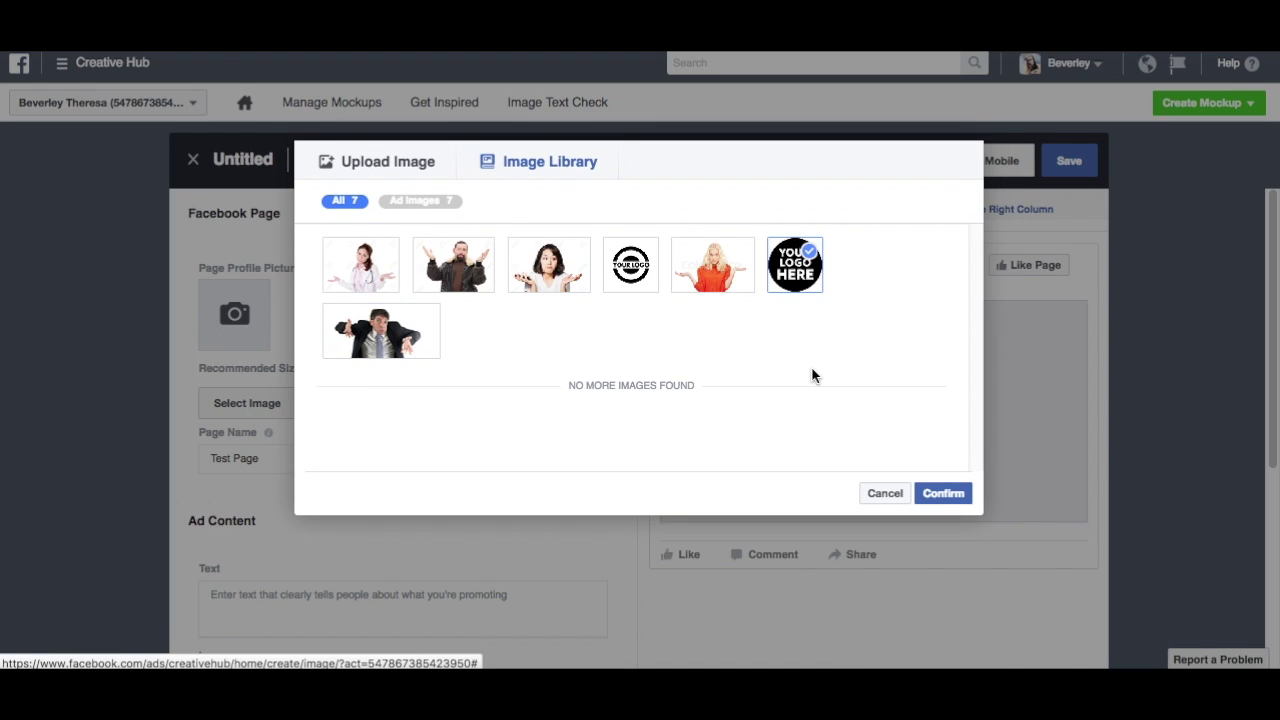
pyautogui.click(942, 495)
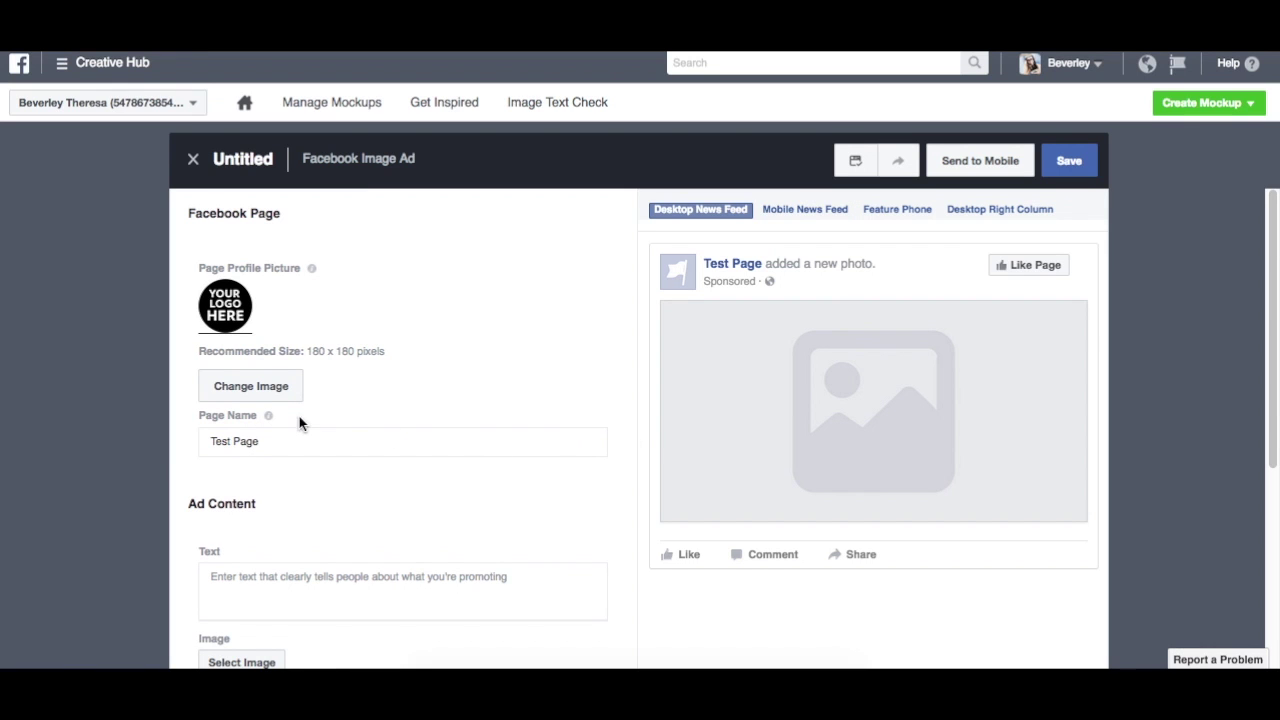
# Step: Replace the page name Test Page with Our Fake Page
pyautogui.click(250, 442)
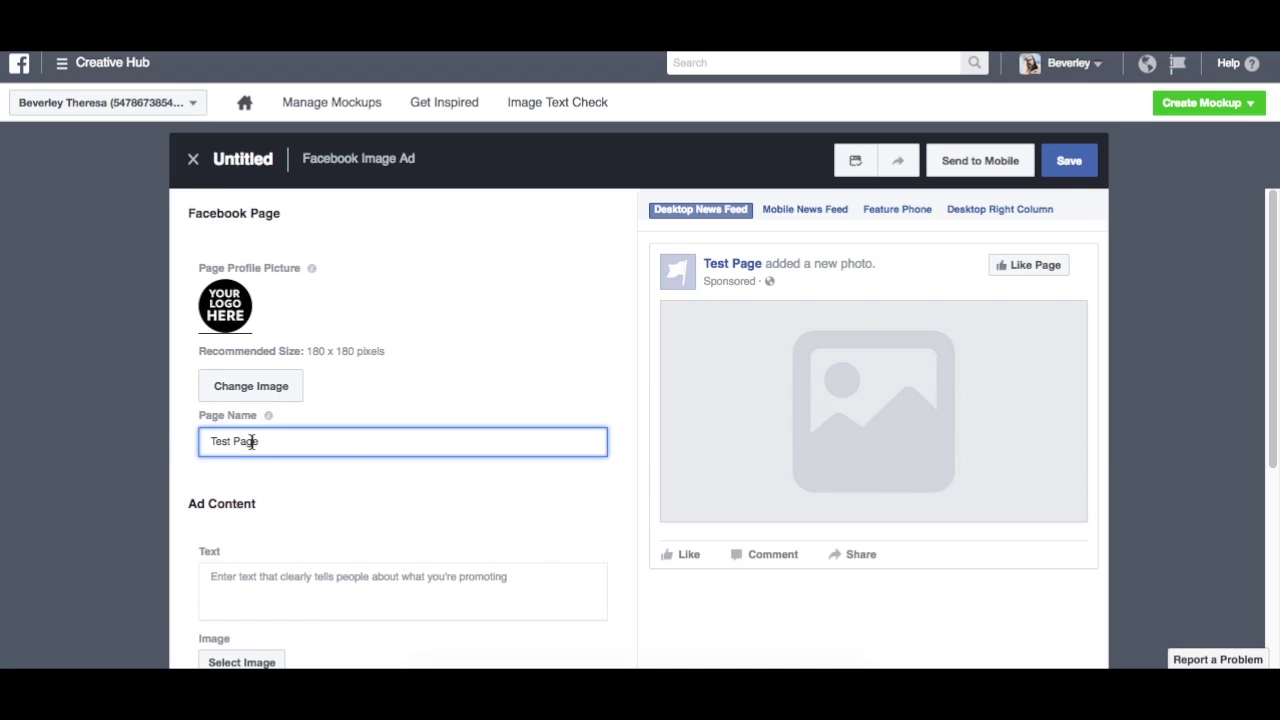
pyautogui.tripleClick(251, 442)
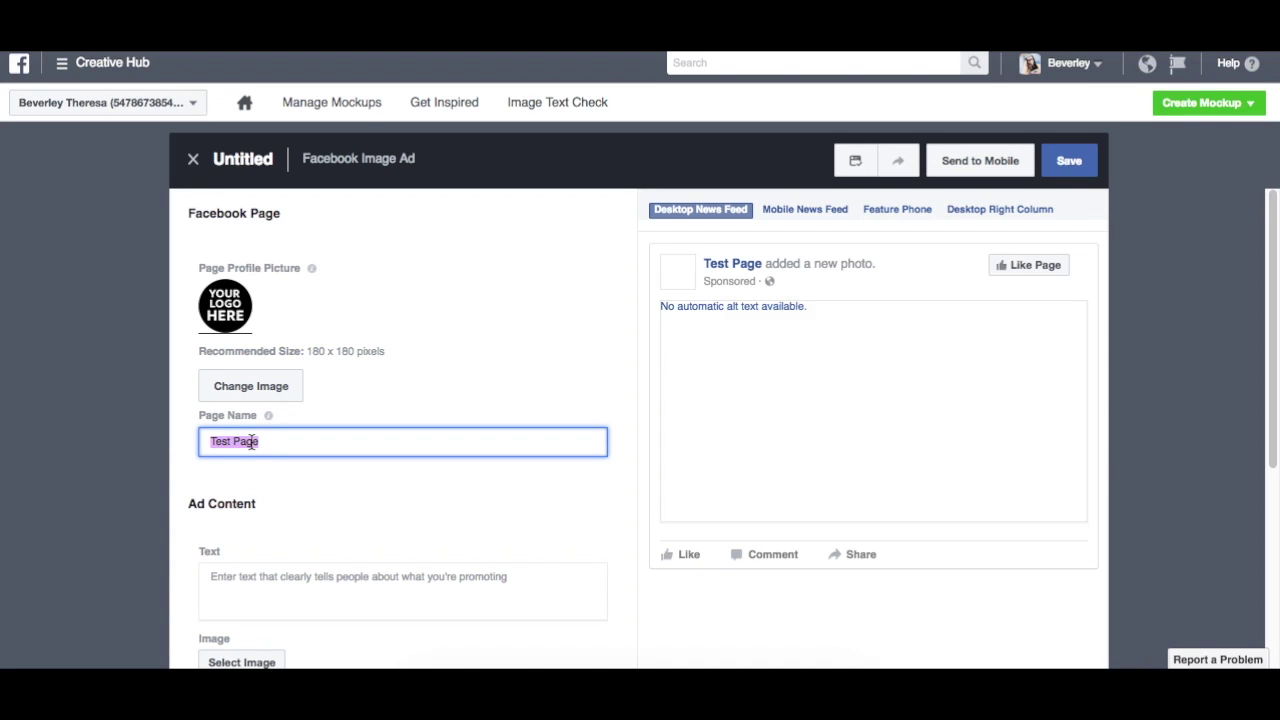
pyautogui.write('Or')
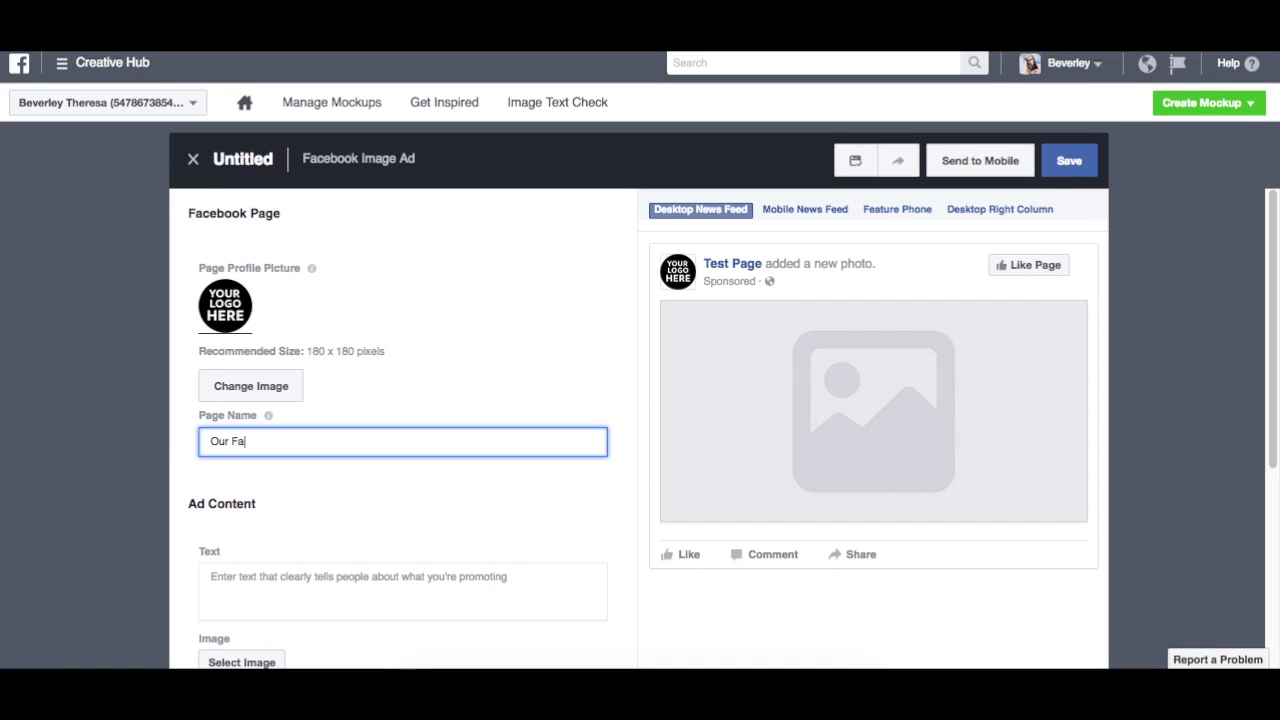
pyautogui.write('r Fake Page')
pyautogui.click(294, 507)
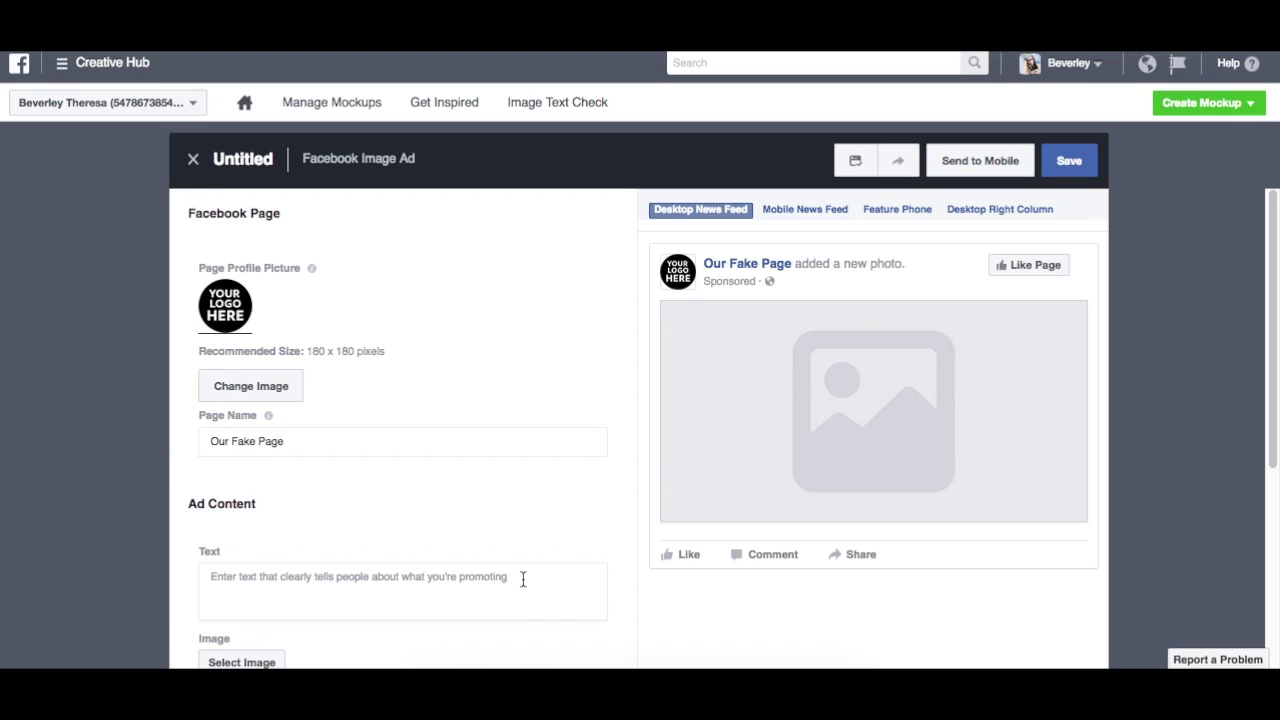
# Step: Enter the ad text 'Learn how to shrug like a boss.', fixing the misspelled shrug
pyautogui.scroll(-1, 520, 580)
pyautogui.click(454, 552)
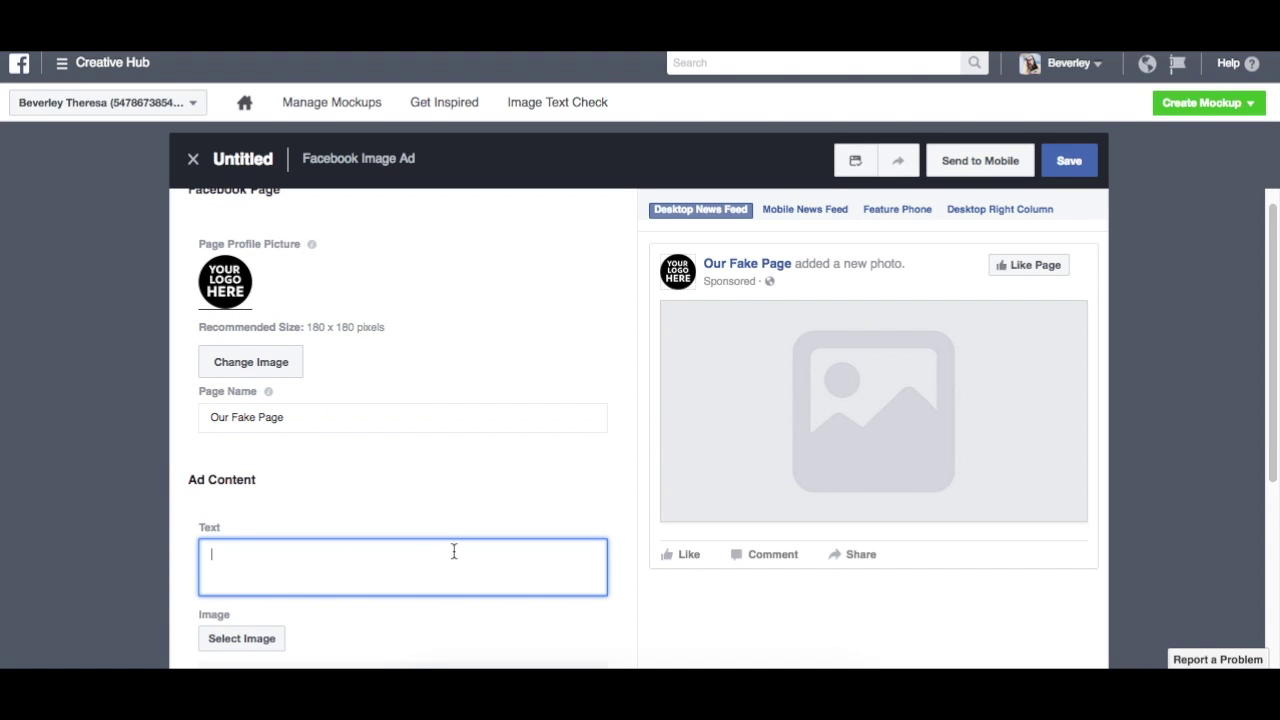
pyautogui.write('Learn how to shurg')
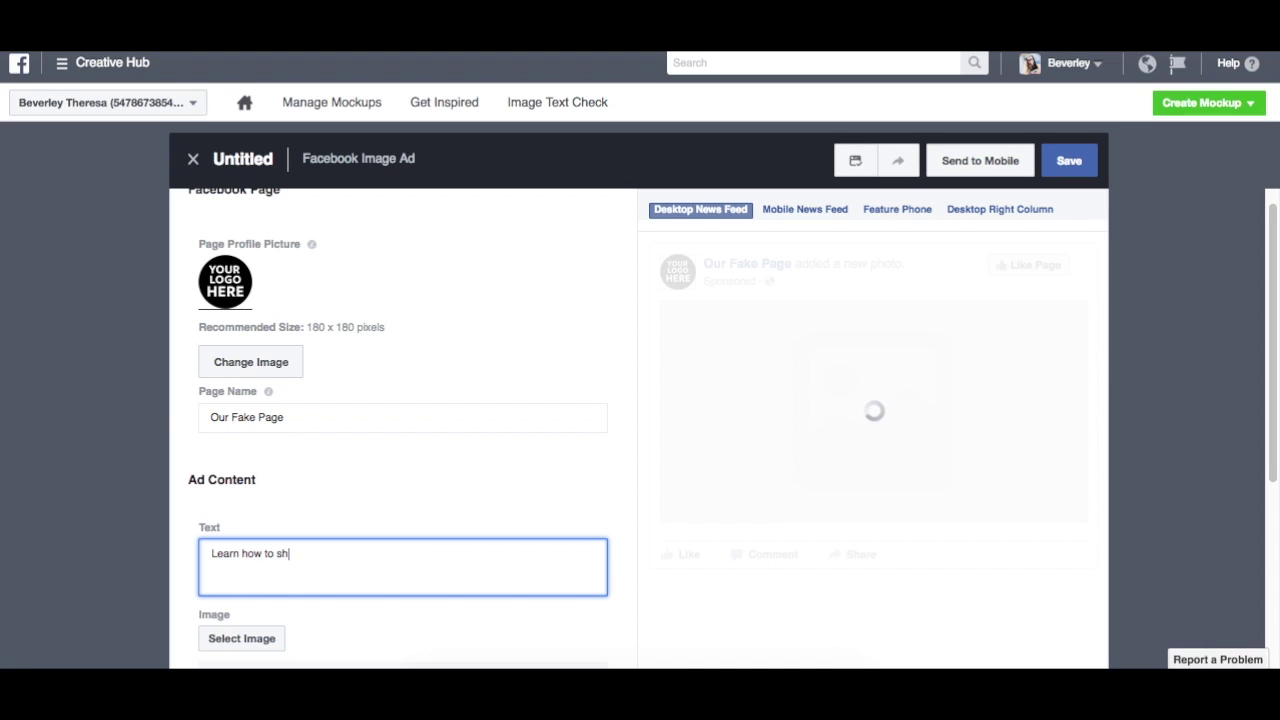
pyautogui.press('BackSpace')
pyautogui.press('BackSpace')
pyautogui.press('BackSpace')
pyautogui.press('BackSpace')
pyautogui.write('rug like a boss.')
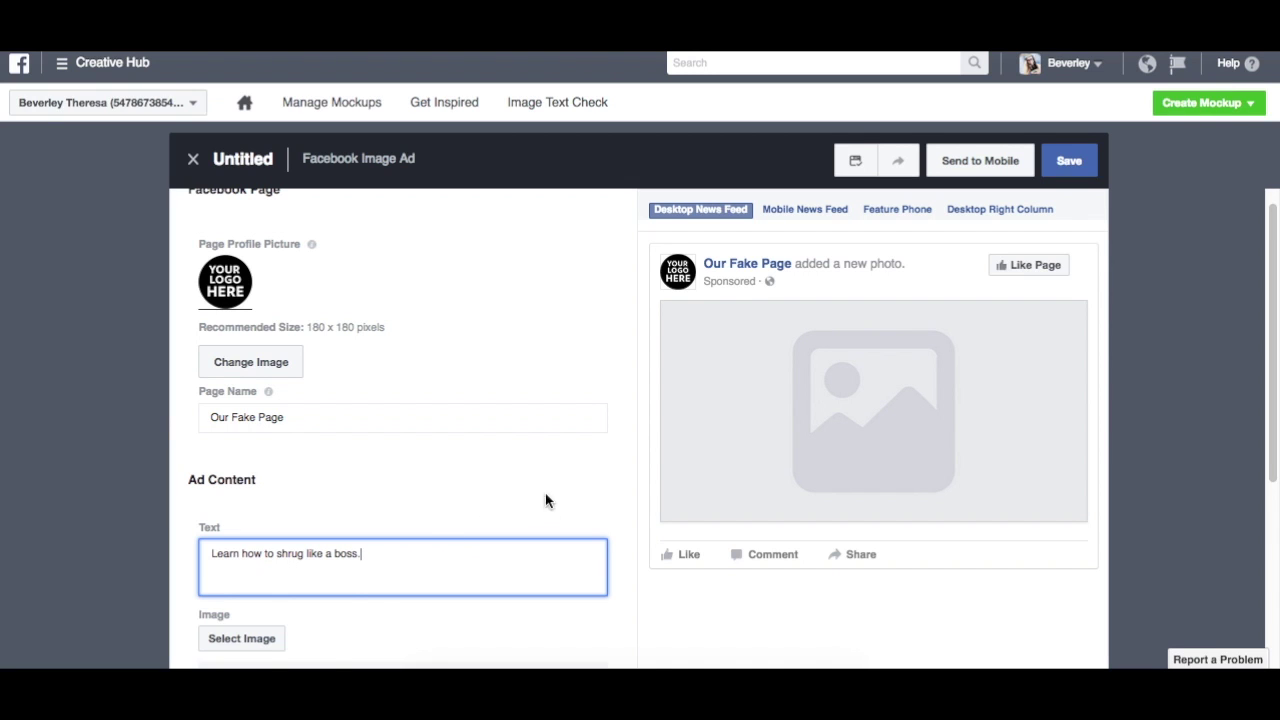
pyautogui.scroll(-1, 573, 485)
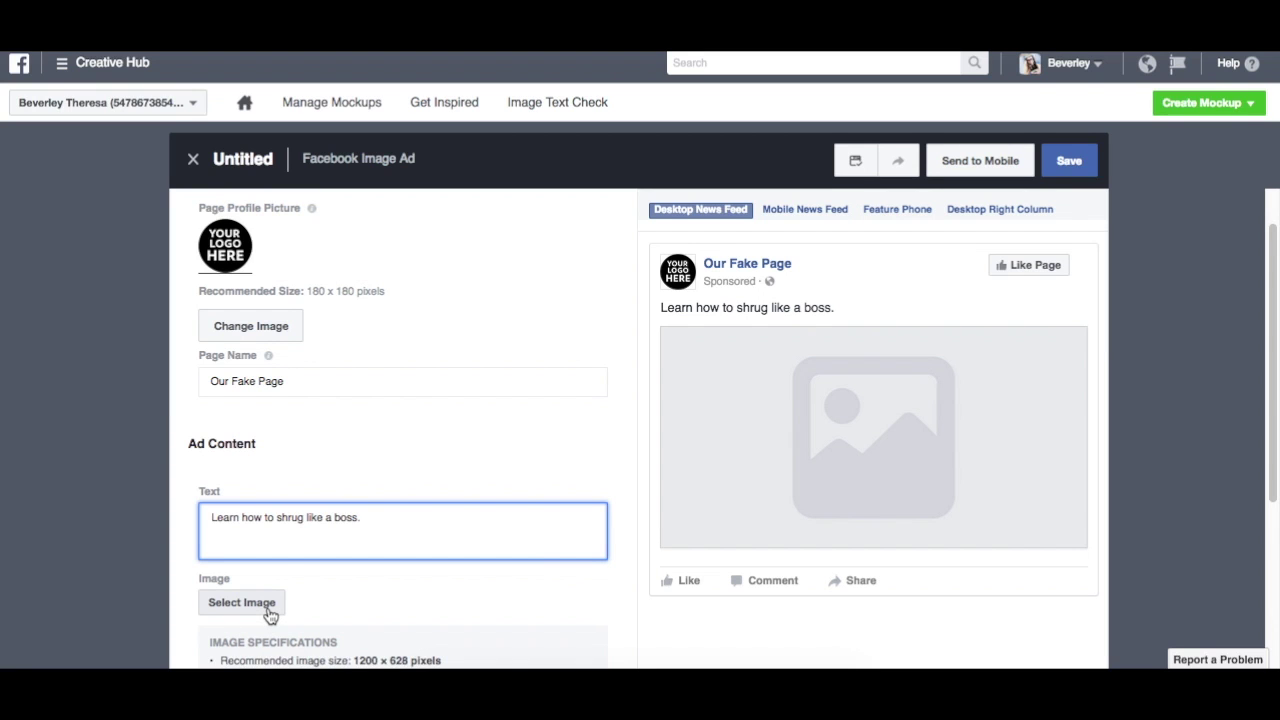
# Step: Use the library photo 1.jpeg of the shrugging man as the ad's main image
pyautogui.click(268, 607)
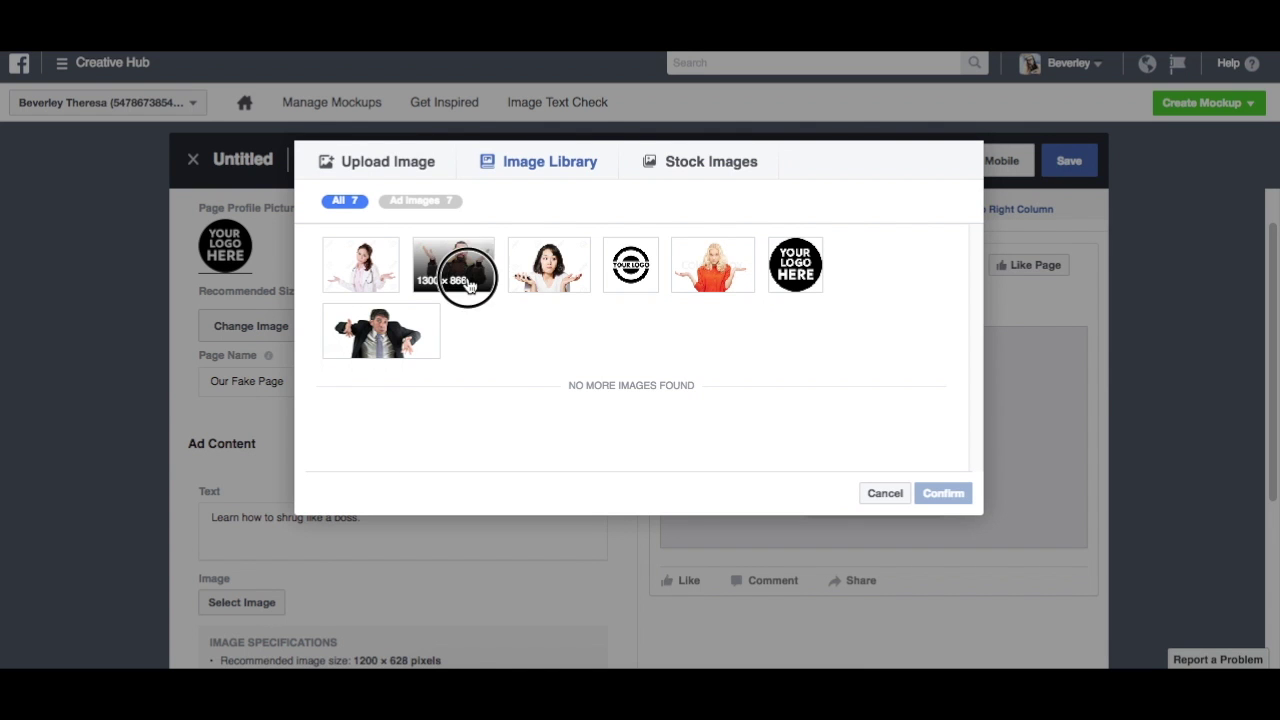
pyautogui.click(483, 291)
pyautogui.click(943, 495)
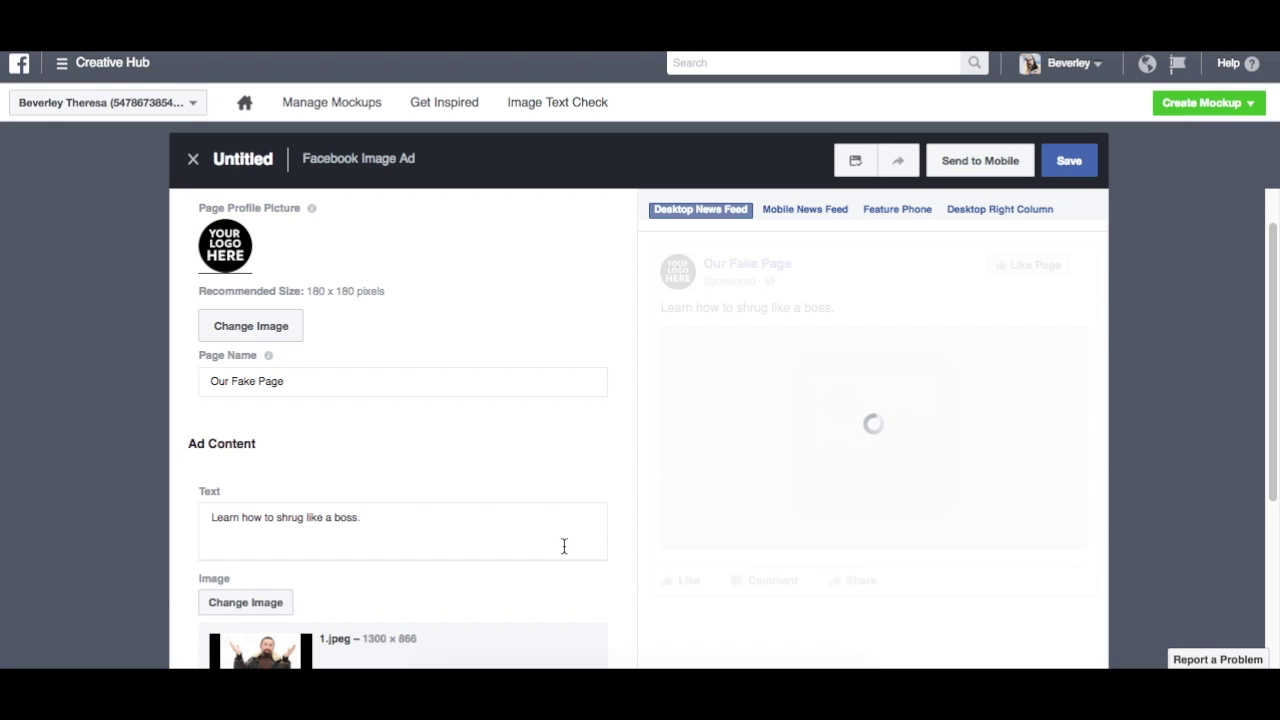
pyautogui.scroll(-1, 558, 553)
pyautogui.scroll(-5, 558, 553)
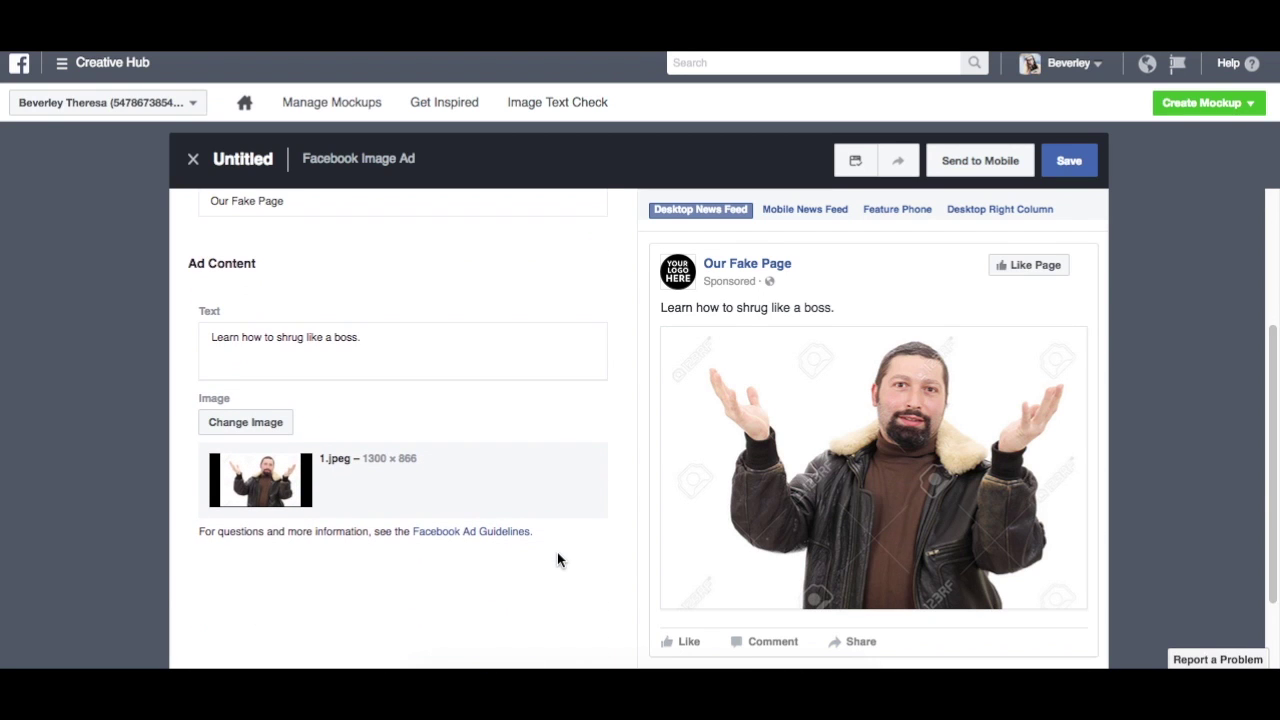
pyautogui.scroll(3, 557, 552)
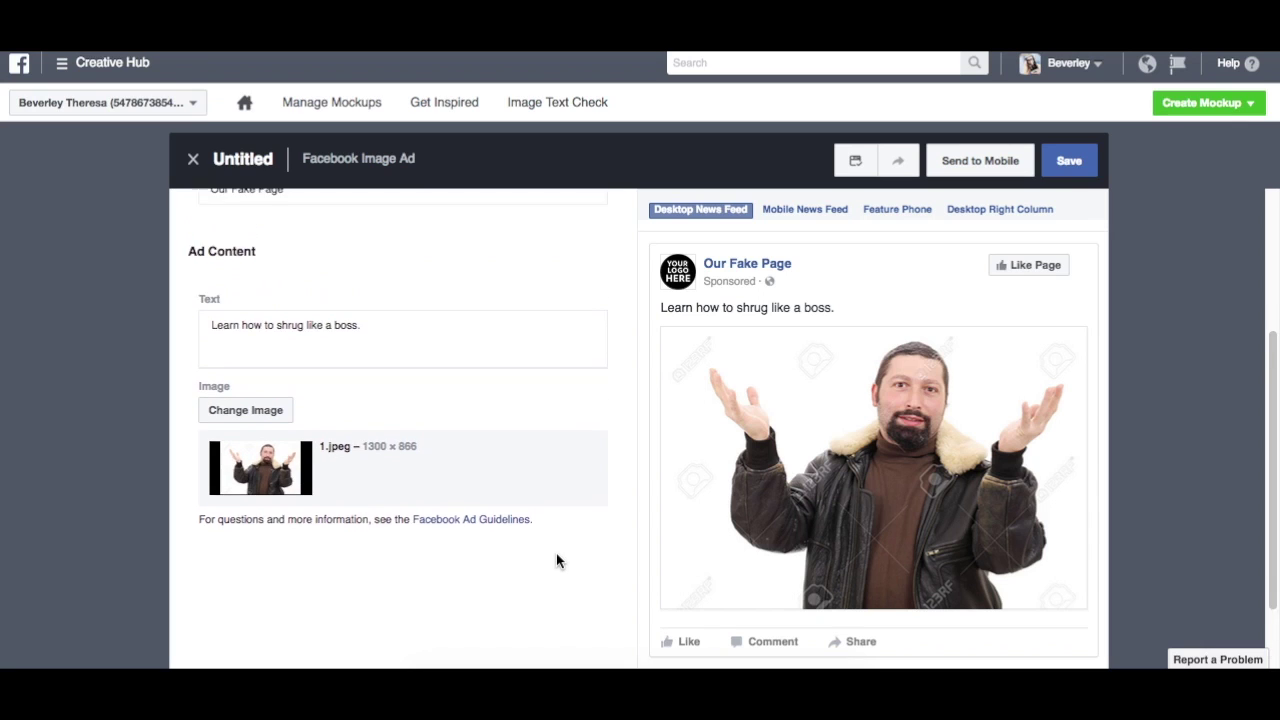
# Step: Preview the ad in Mobile News Feed, Feature Phone and Desktop Right Column, then send it to mobile
pyautogui.scroll(2, 557, 555)
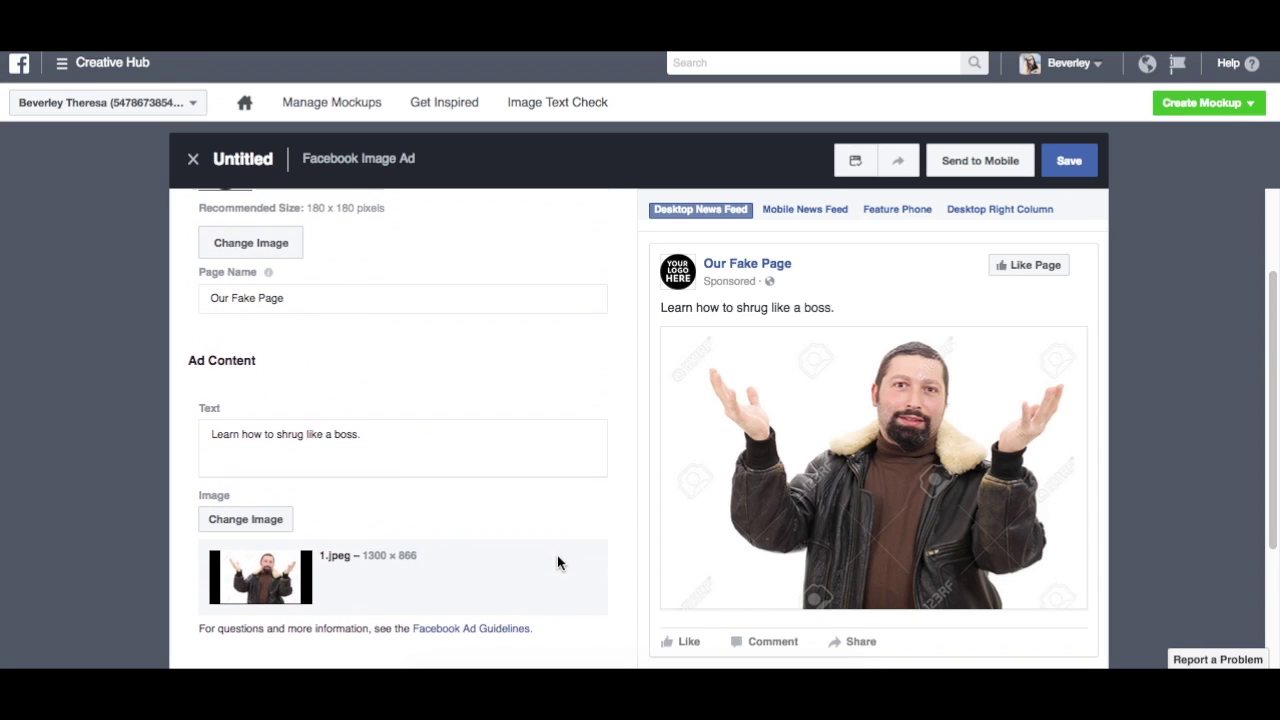
pyautogui.click(797, 217)
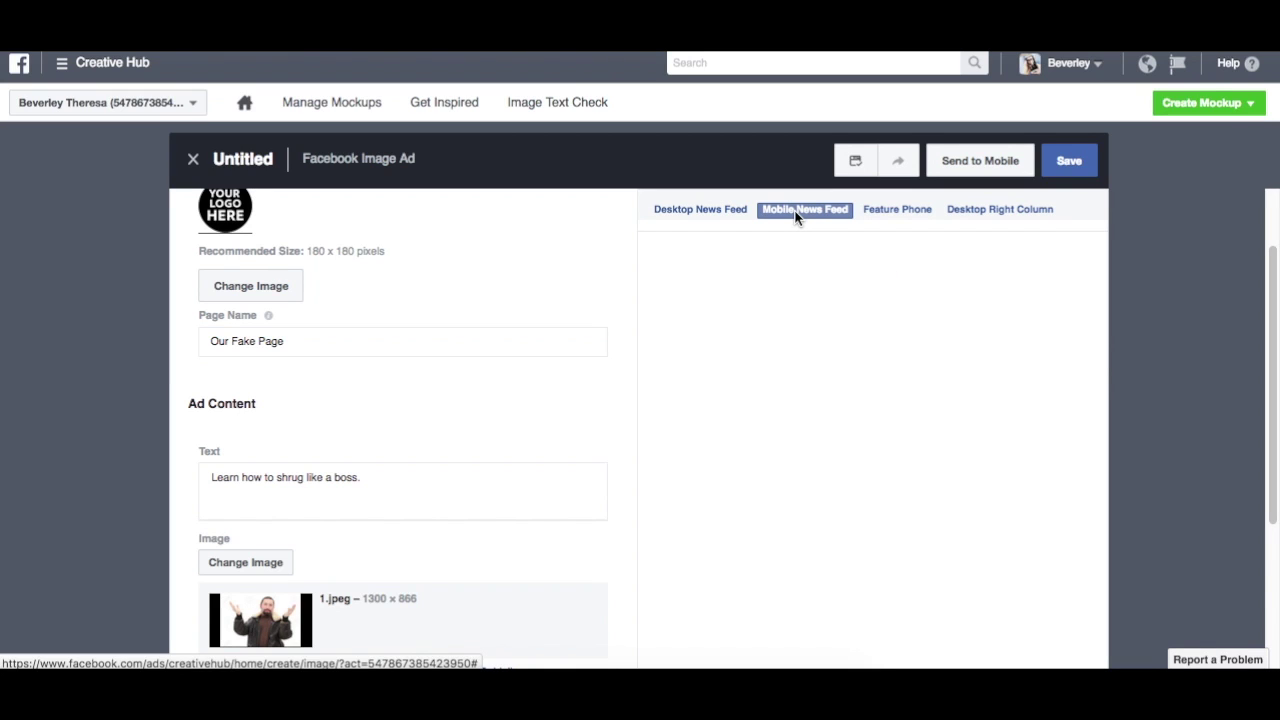
pyautogui.scroll(2, 575, 425)
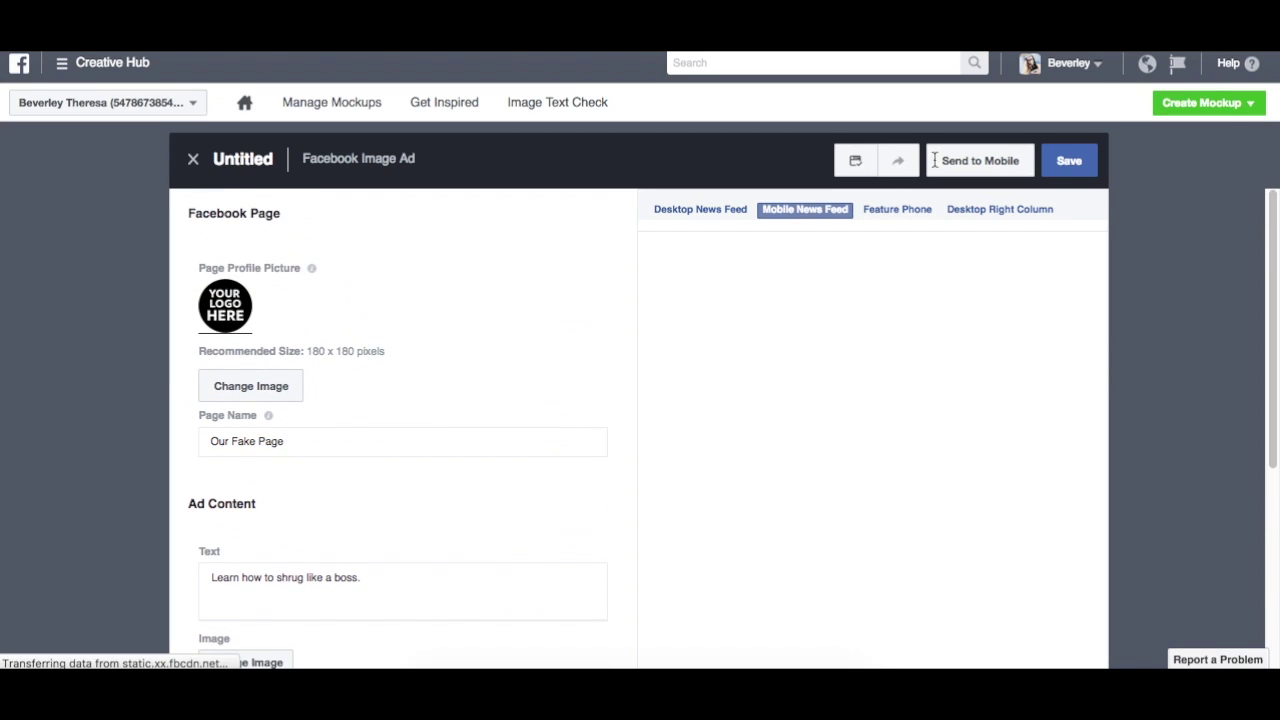
pyautogui.click(909, 208)
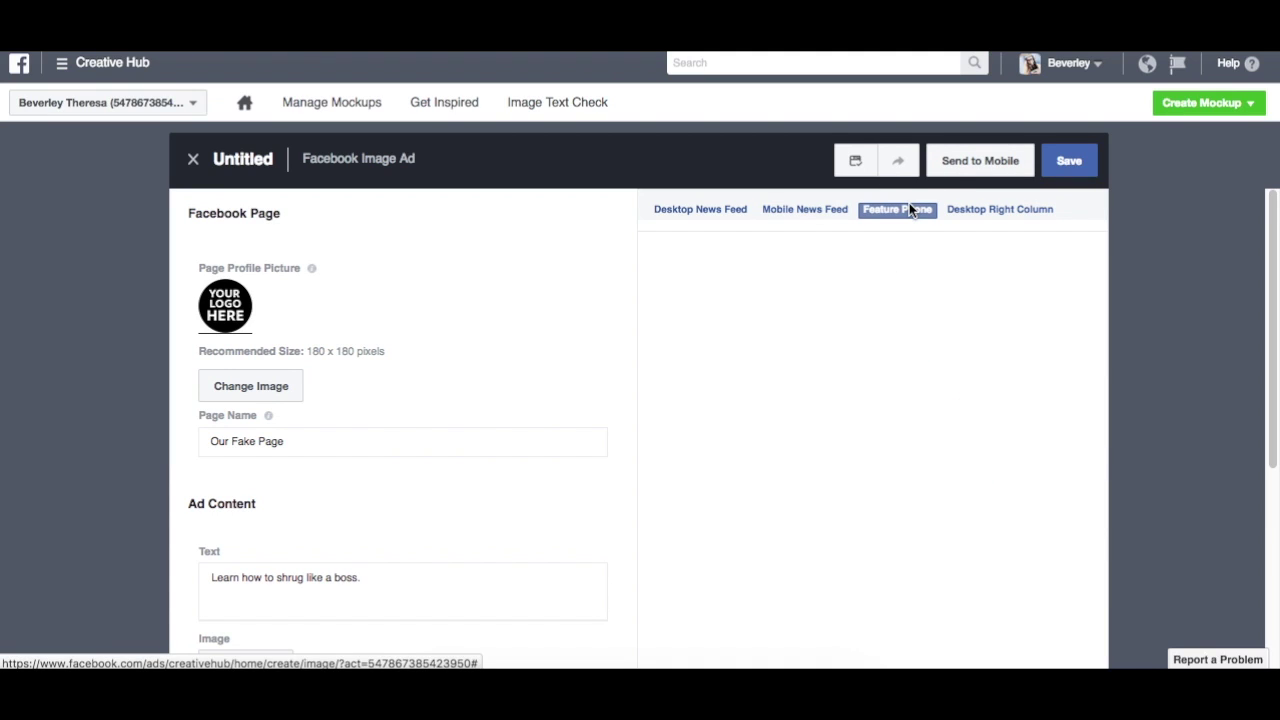
pyautogui.click(989, 212)
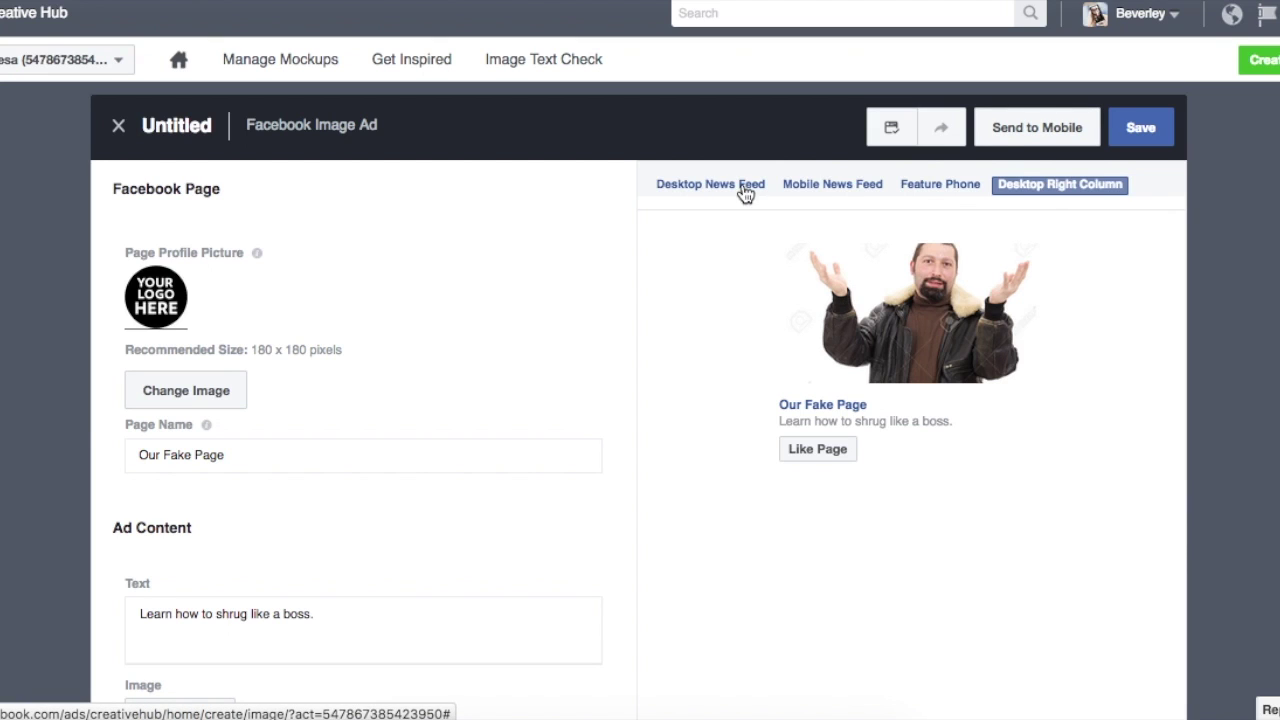
pyautogui.click(1062, 133)
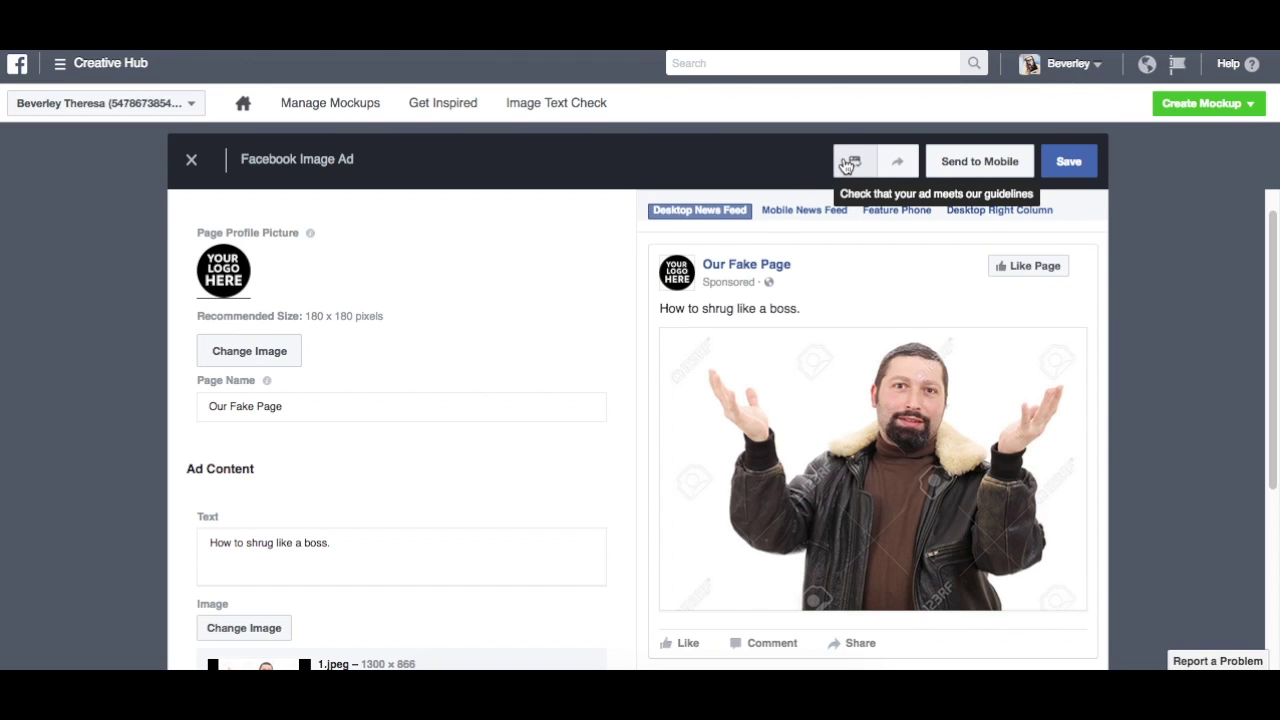
# Step: Run the image text check, see the ad rated OK to run normally, and dismiss the result
pyautogui.click(848, 163)
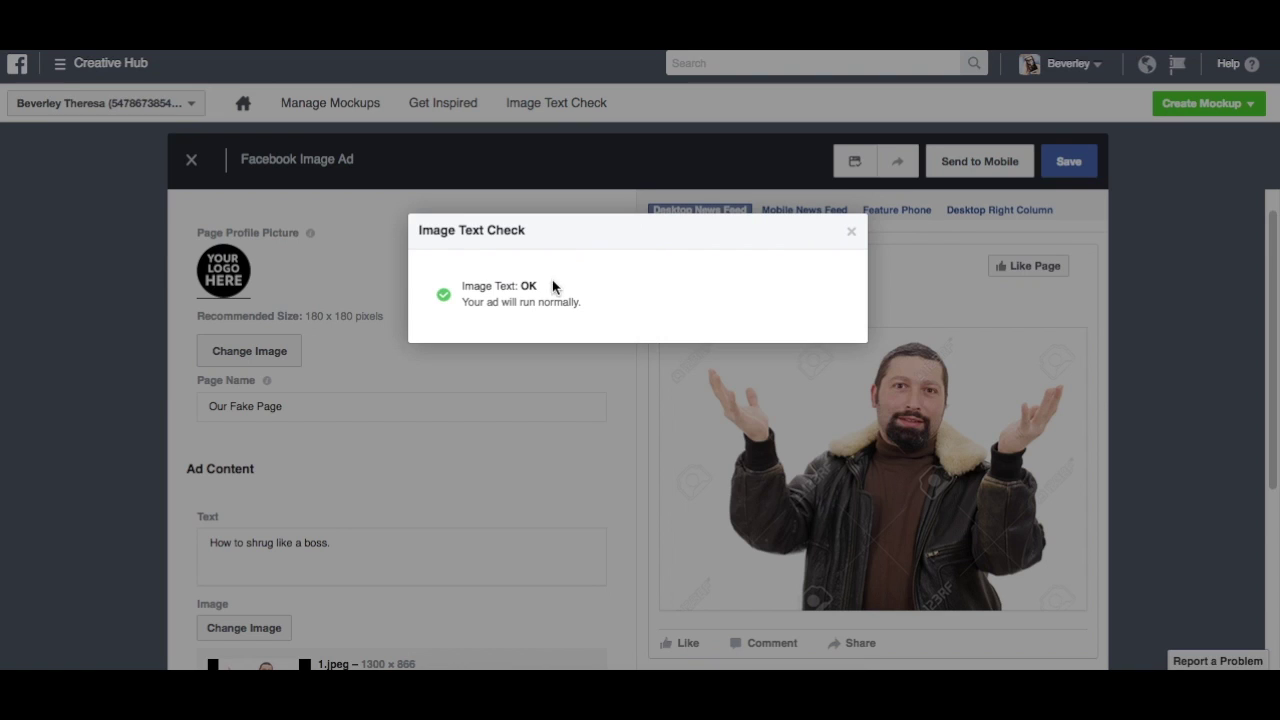
pyautogui.click(852, 238)
# Step: Save the mockup as 'November 30th - Ad for Approval' and acknowledge the success message
pyautogui.click(1070, 163)
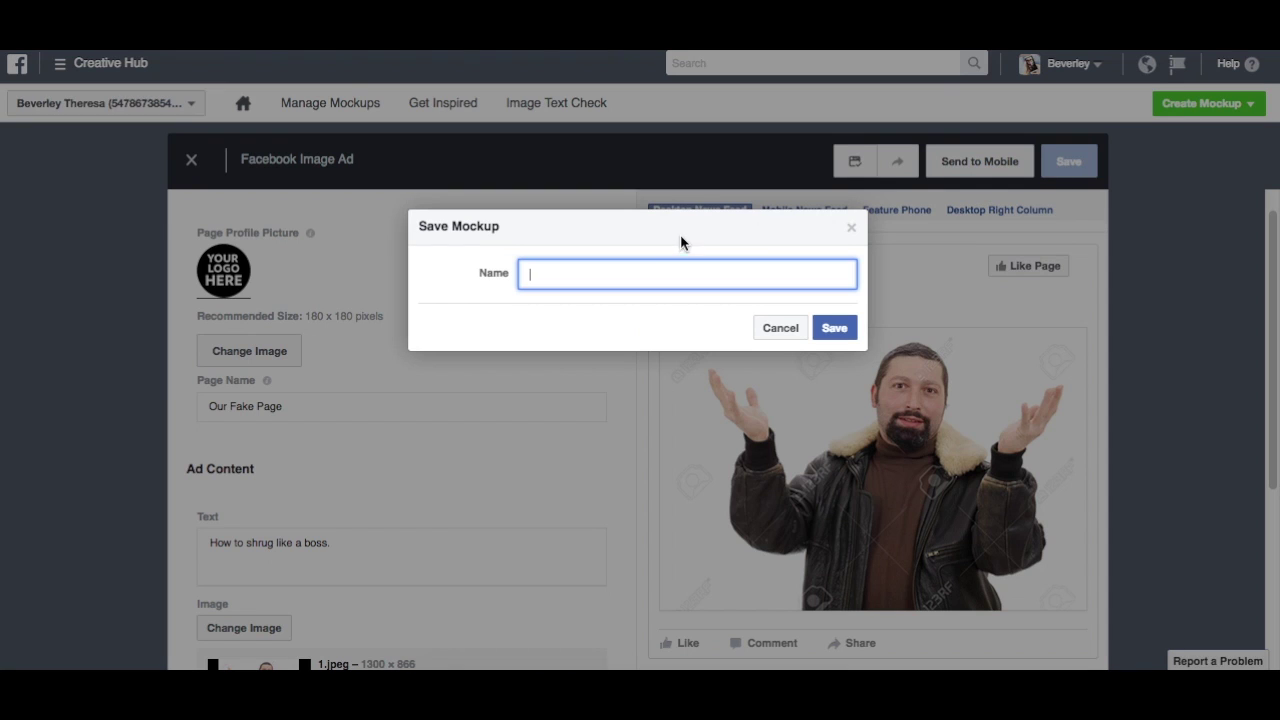
pyautogui.write('November 0')
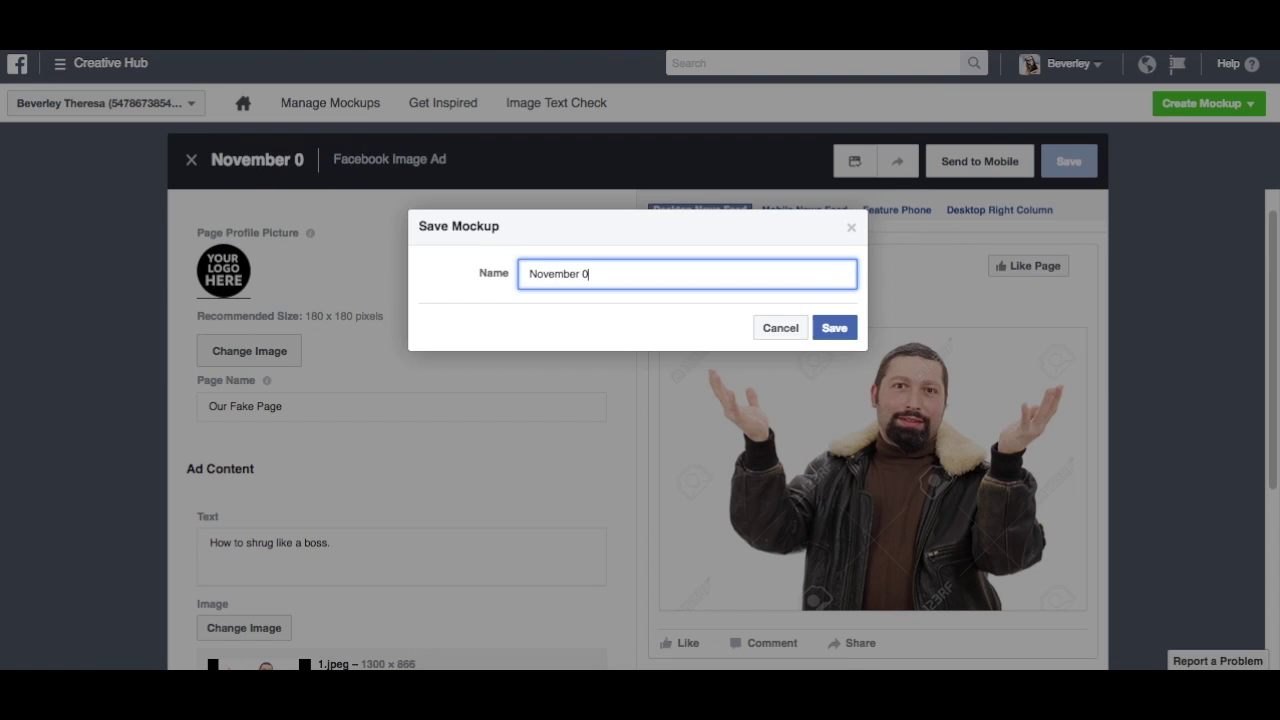
pyautogui.press('BackSpace')
pyautogui.write('20th')
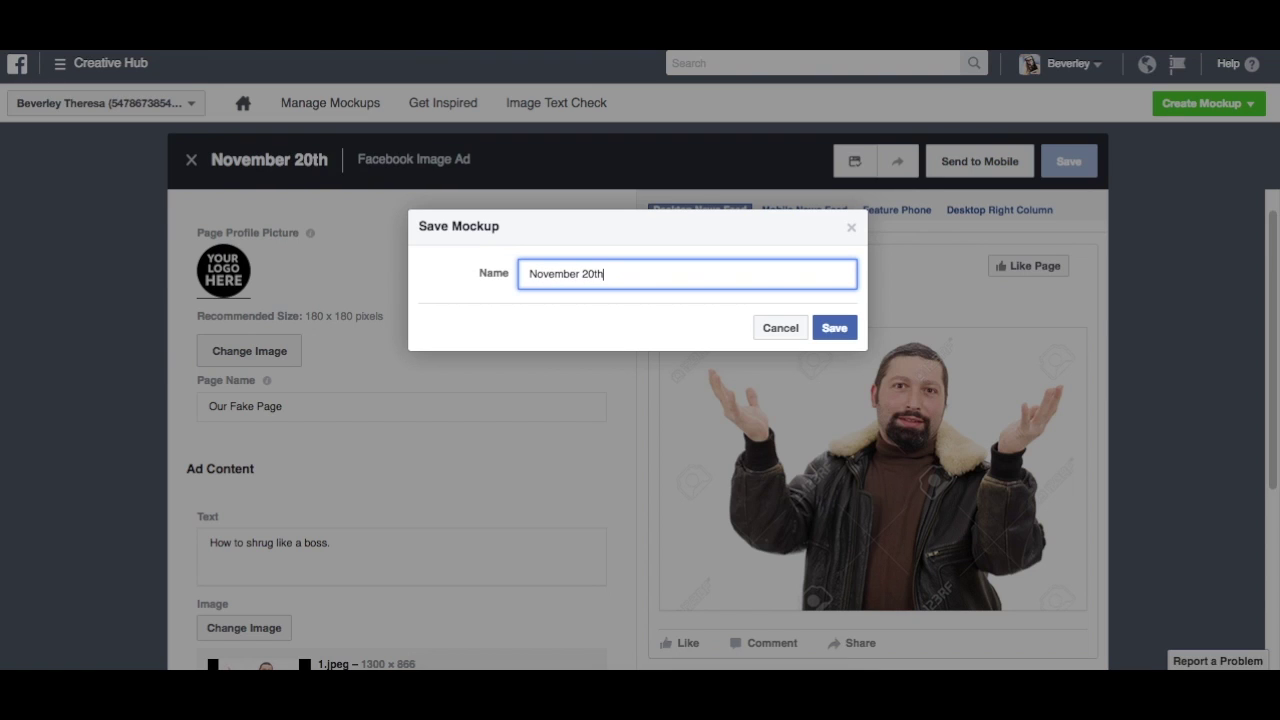
pyautogui.press('BackSpace')
pyautogui.press('BackSpace')
pyautogui.press('BackSpace')
pyautogui.press('BackSpace')
pyautogui.write('30th')
pyautogui.press('super+a')
pyautogui.press('BackSpace')
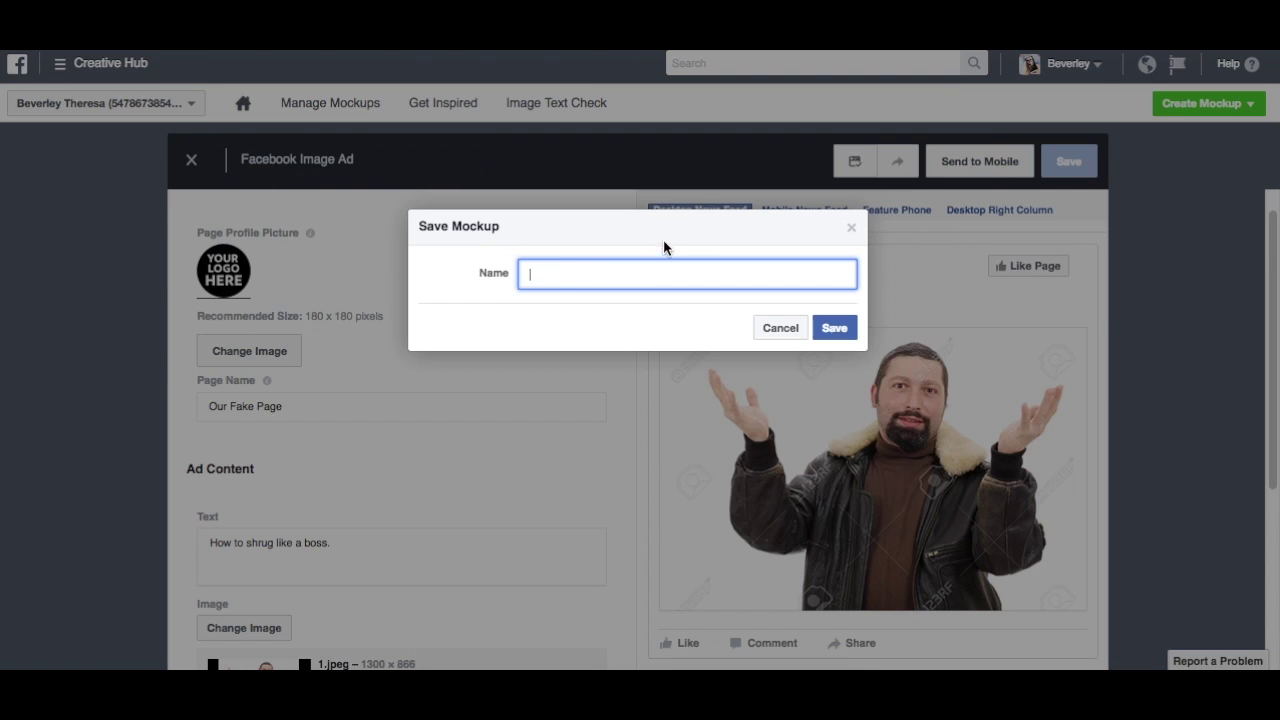
pyautogui.write('November 0')
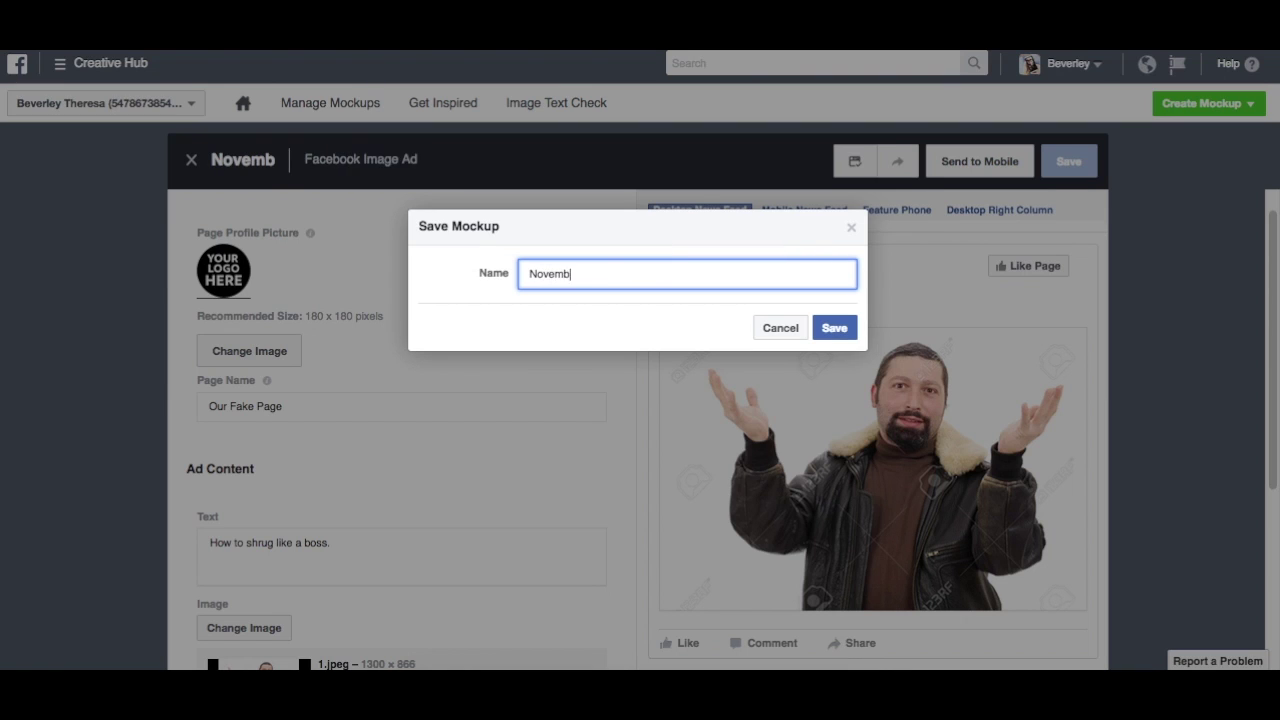
pyautogui.press('BackSpace')
pyautogui.write('20th')
pyautogui.press('BackSpace')
pyautogui.press('BackSpace')
pyautogui.press('BackSpace')
pyautogui.press('BackSpace')
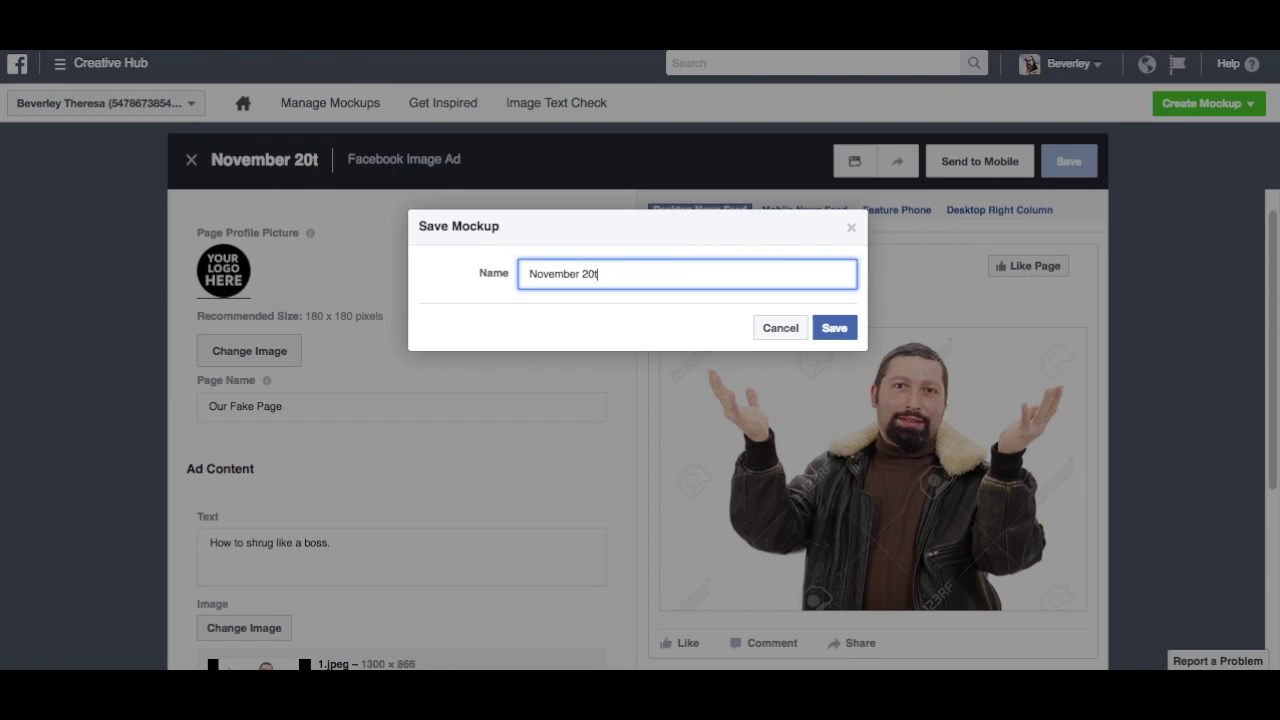
pyautogui.write('30th - ')
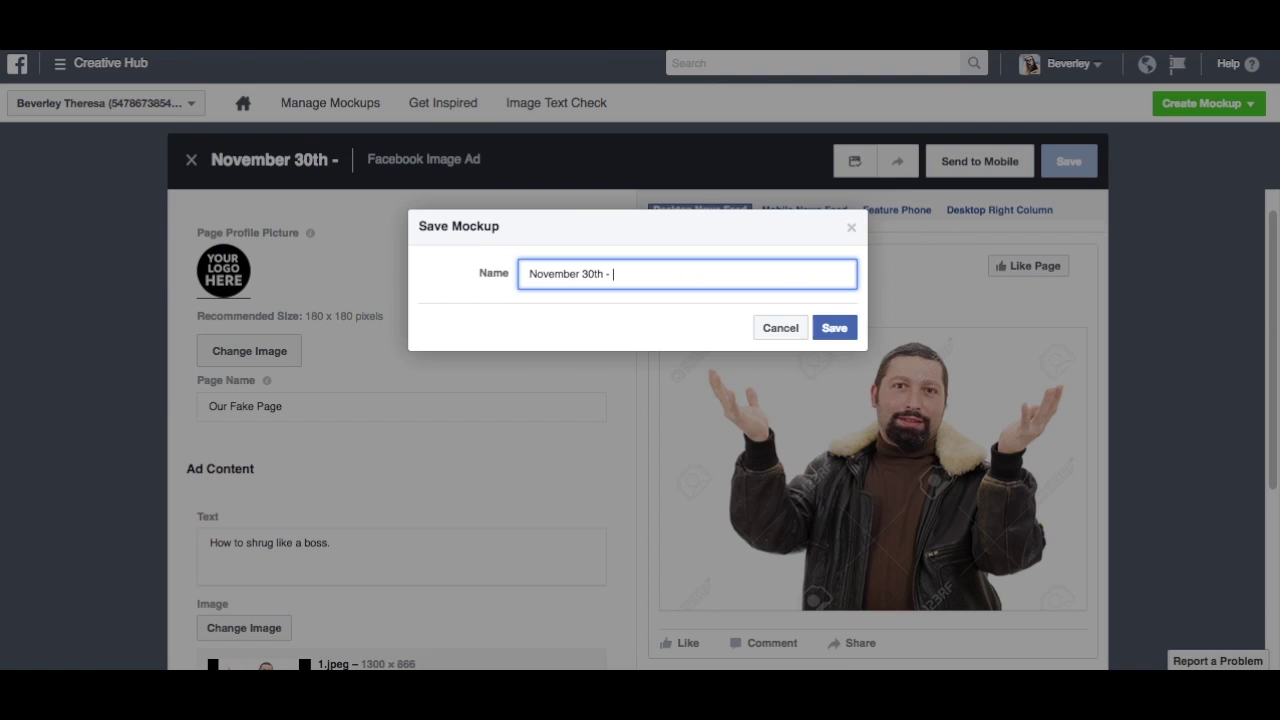
pyautogui.write('Ad for Approval')
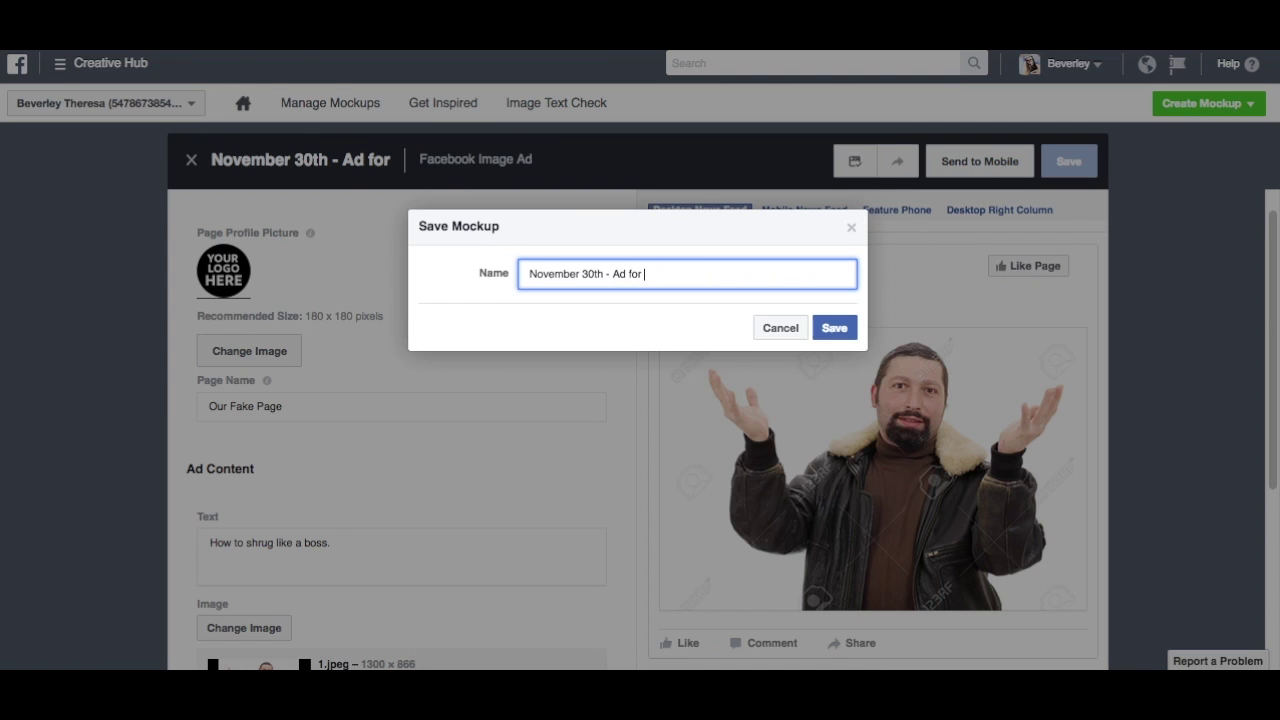
pyautogui.click(834, 328)
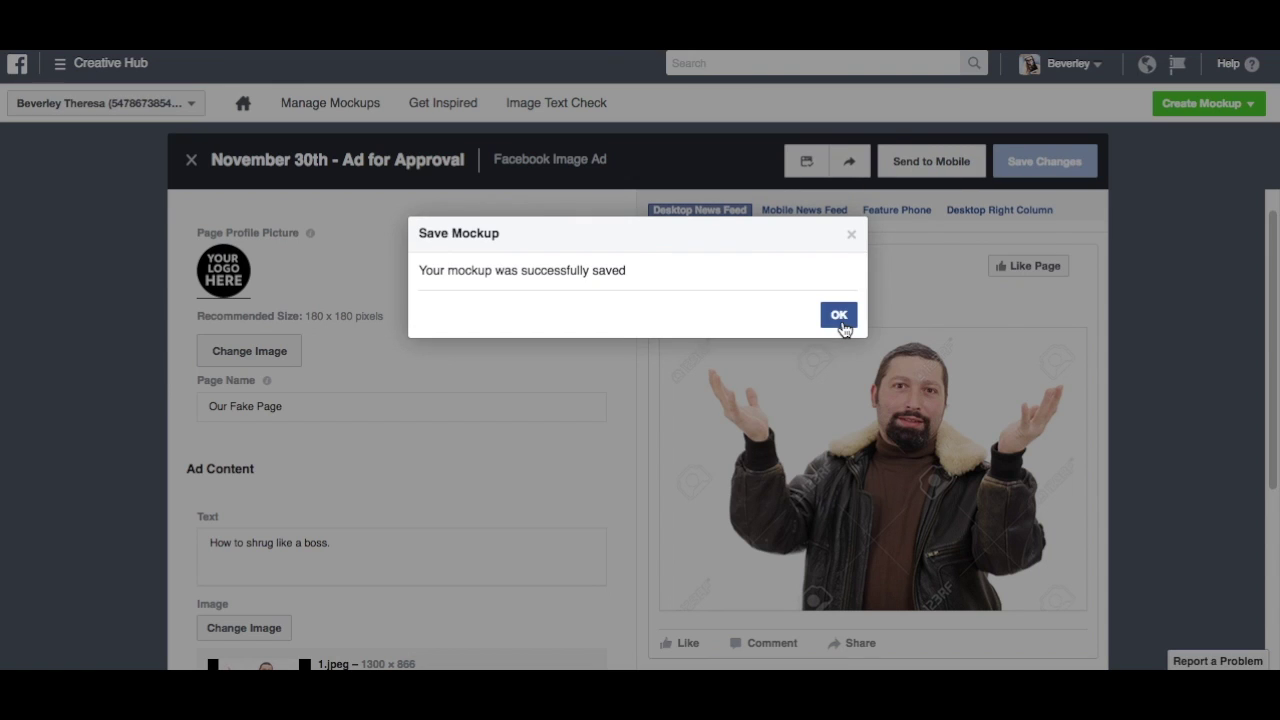
pyautogui.click(845, 318)
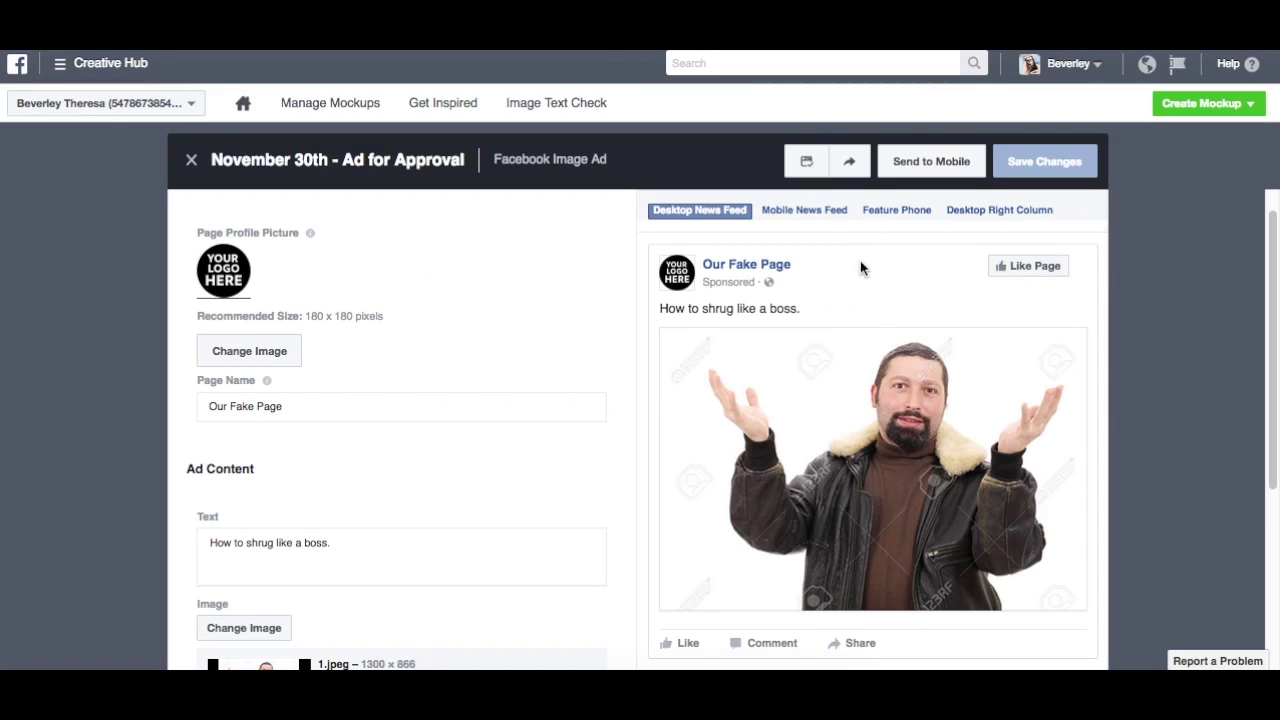
# Step: Copy the mockup's share link and load it in the address bar to view the client preview
pyautogui.click(852, 165)
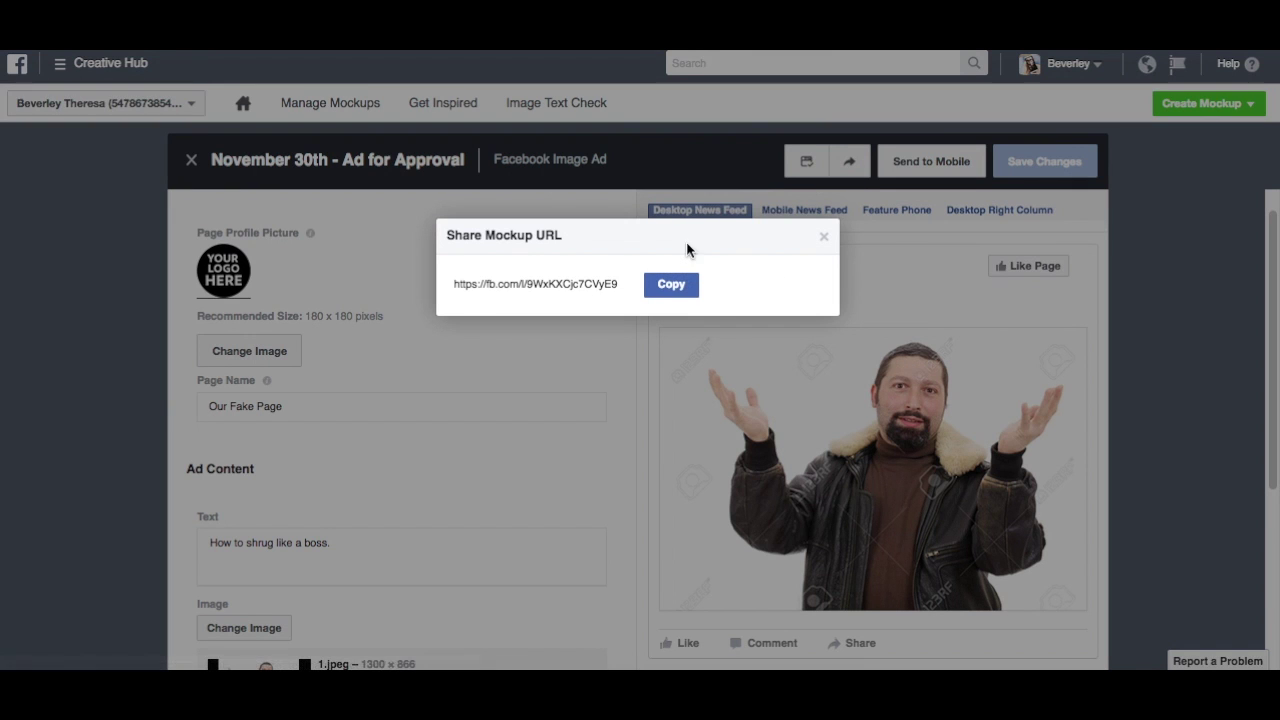
pyautogui.click(677, 294)
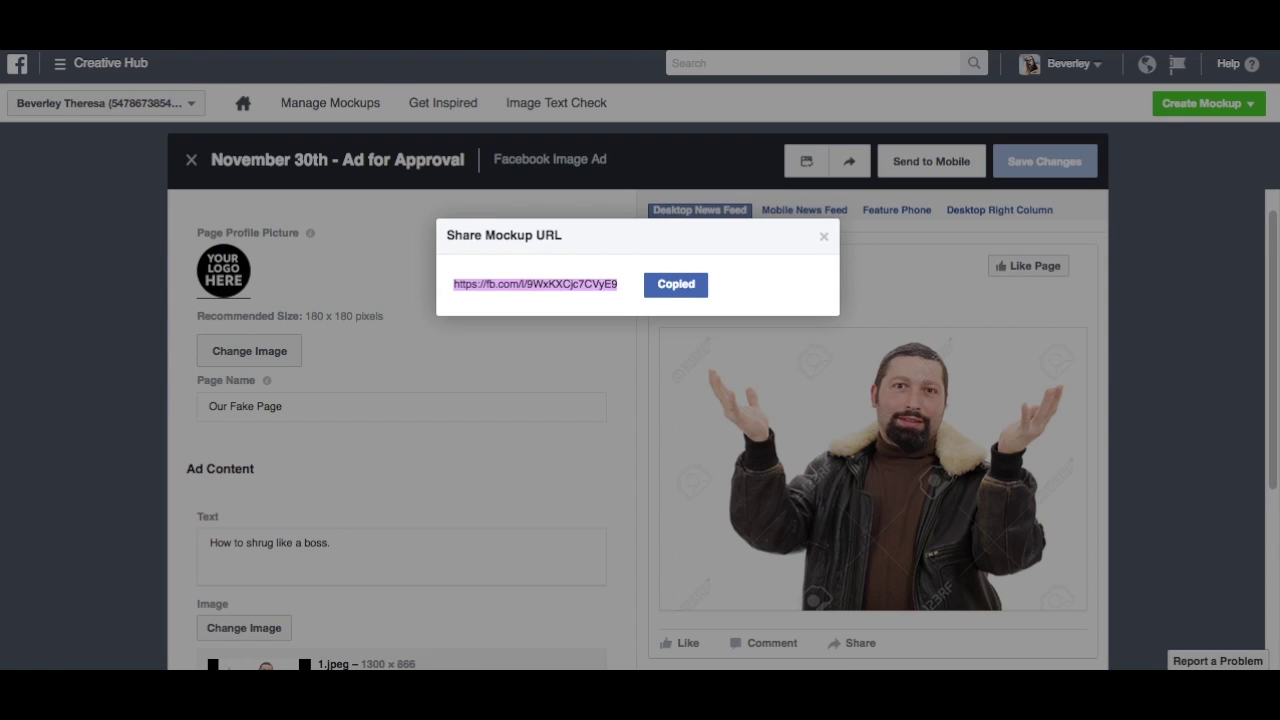
pyautogui.hotkey('ctrl', 'v')
pyautogui.press('Return')
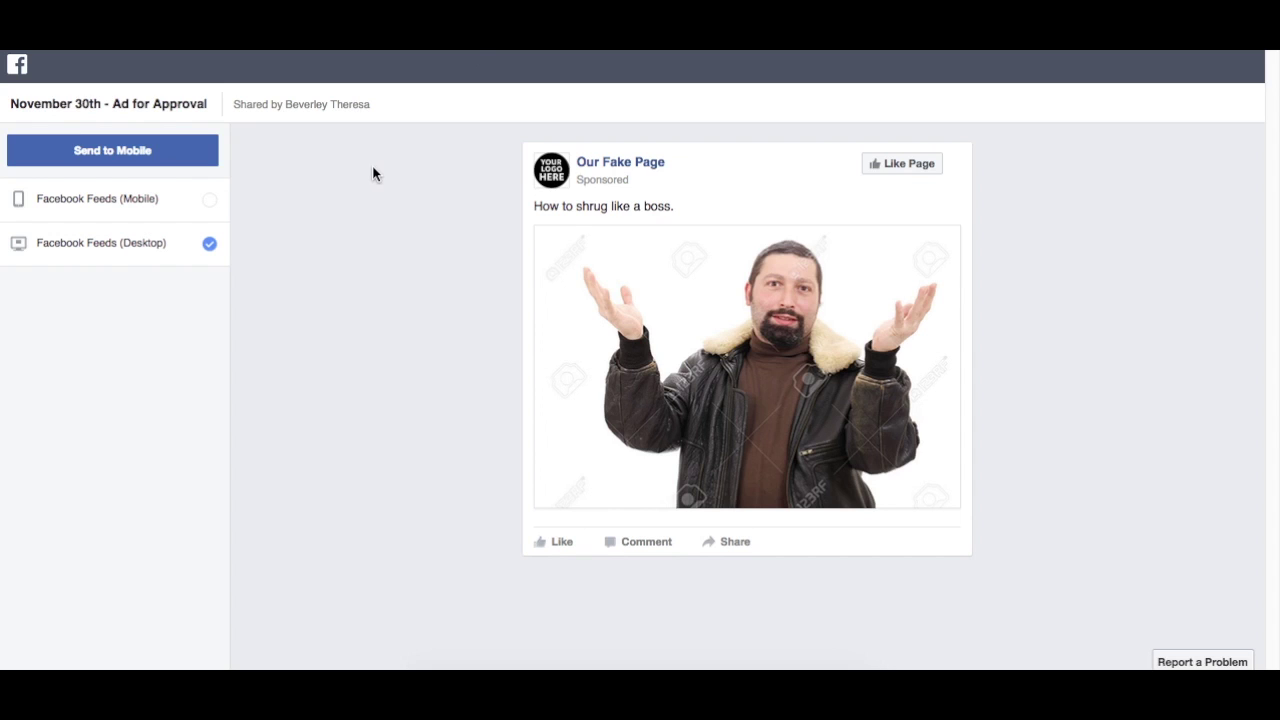
# Step: Switch the shared preview to the Facebook Feeds (Mobile) placement
pyautogui.click(125, 212)
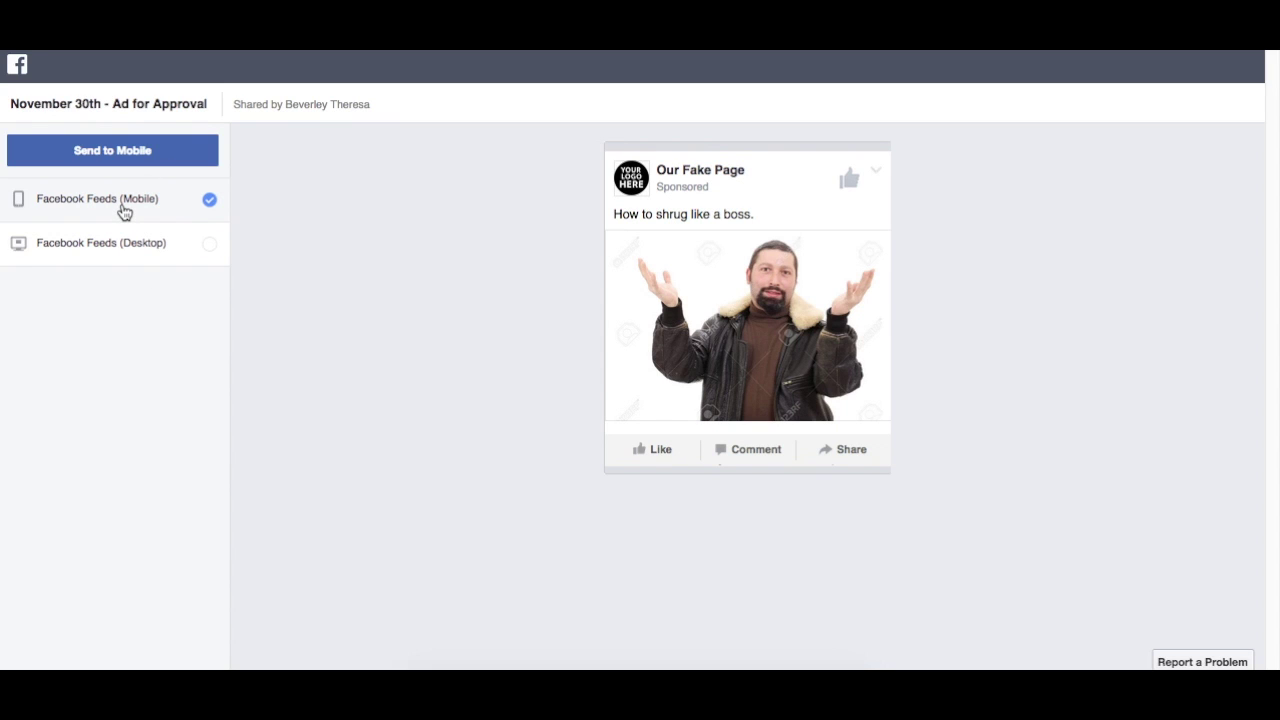